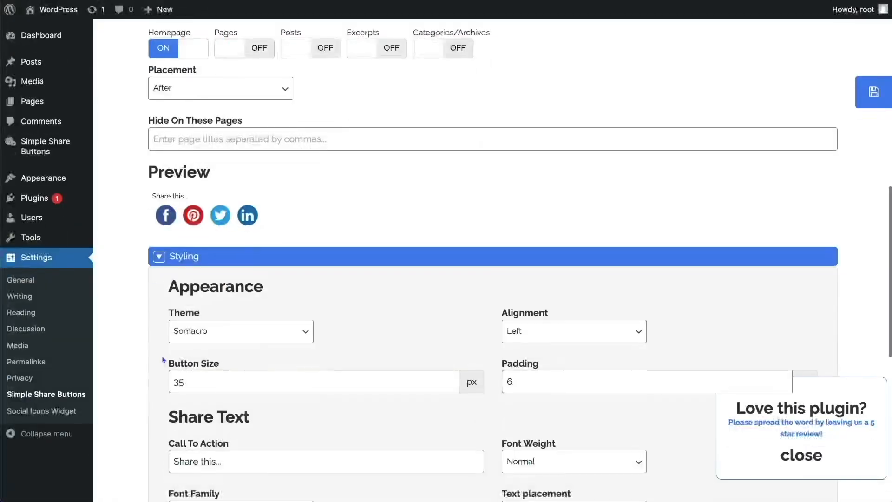
scroll(163, 360, "down", 5)
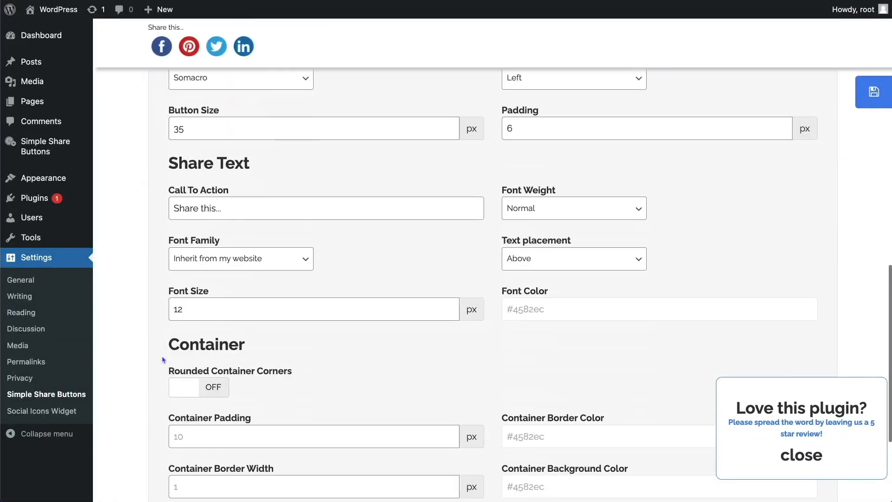
scroll(164, 360, "up", 1)
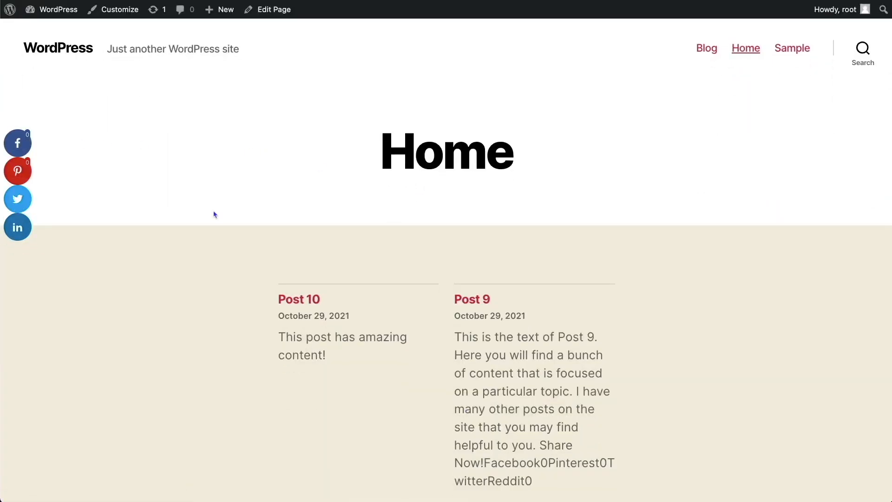
scroll(215, 214, "down", 15)
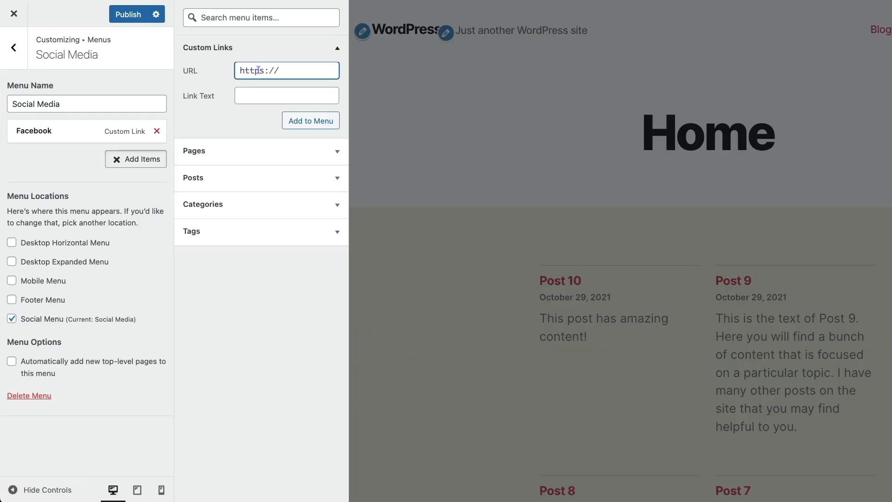
type("https:")
type("//instagram.com")
key("Tab")
type("ins")
key("BackSpace")
key("BackSpace")
key("BackSpace")
type("Insta")
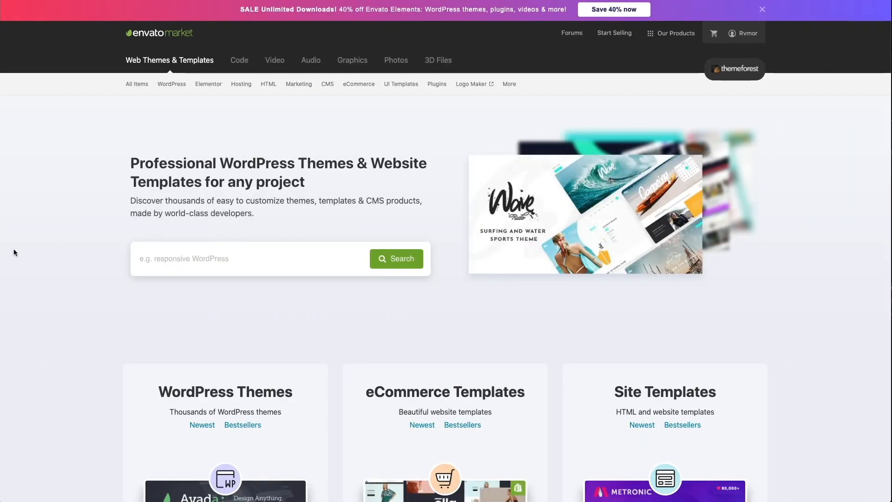
scroll(14, 252, "down", 7)
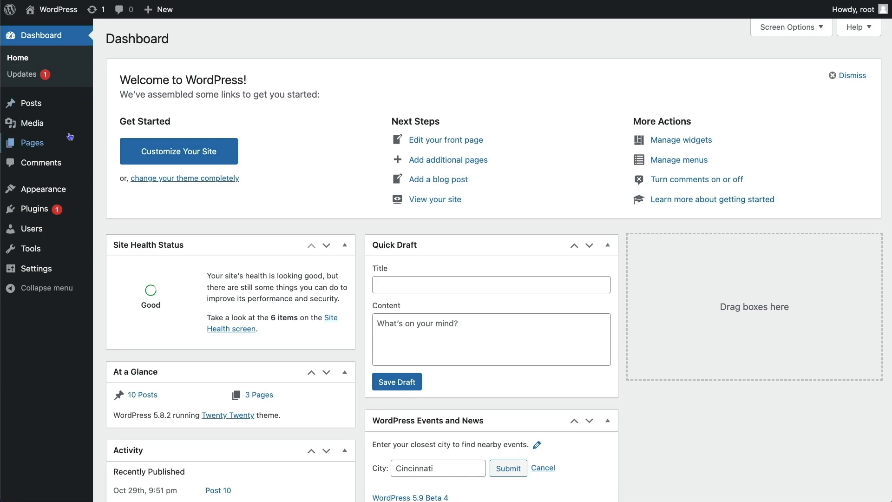
Step: Create a new menu named "Social Media" in the site customizer and assign it to the Social Menu location
mouse_move(47, 188)
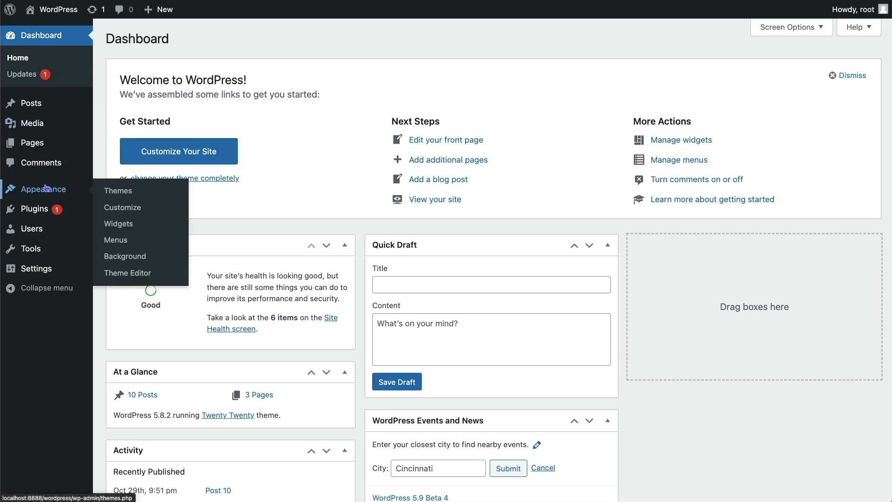
left_click(137, 209)
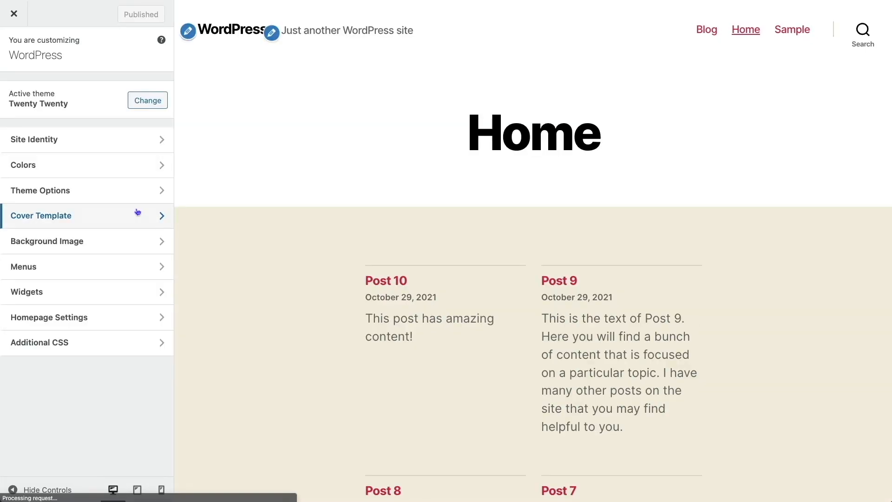
left_click(102, 265)
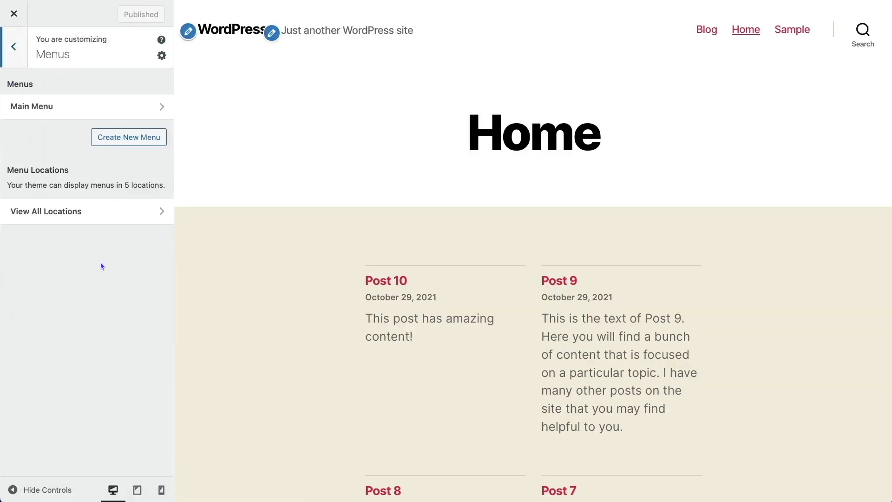
left_click(126, 138)
left_click(122, 107)
type("So")
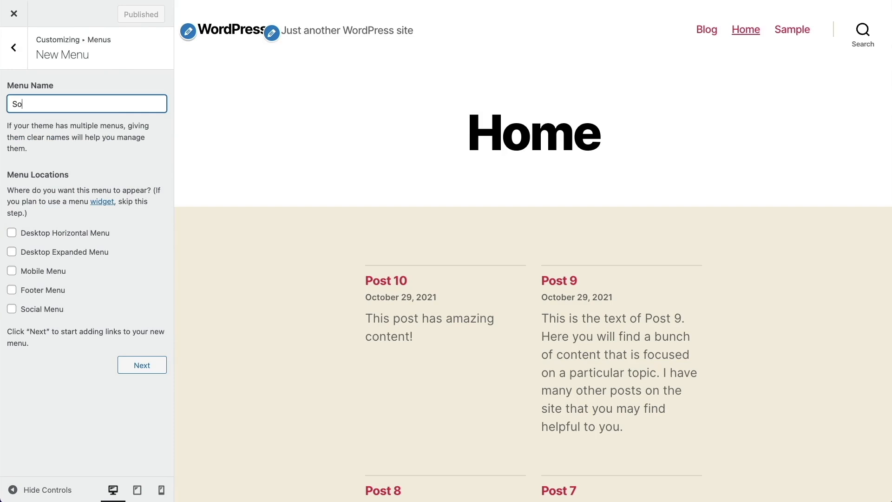
type("cial Media")
left_click(52, 310)
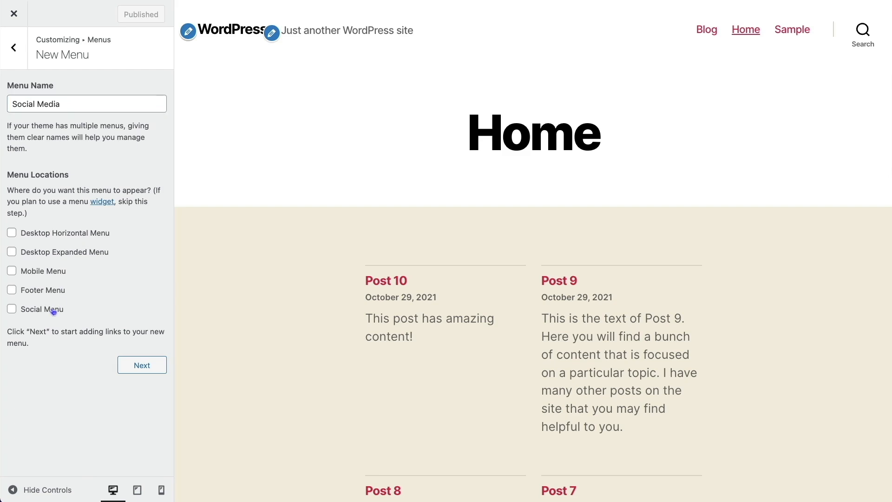
left_click(132, 363)
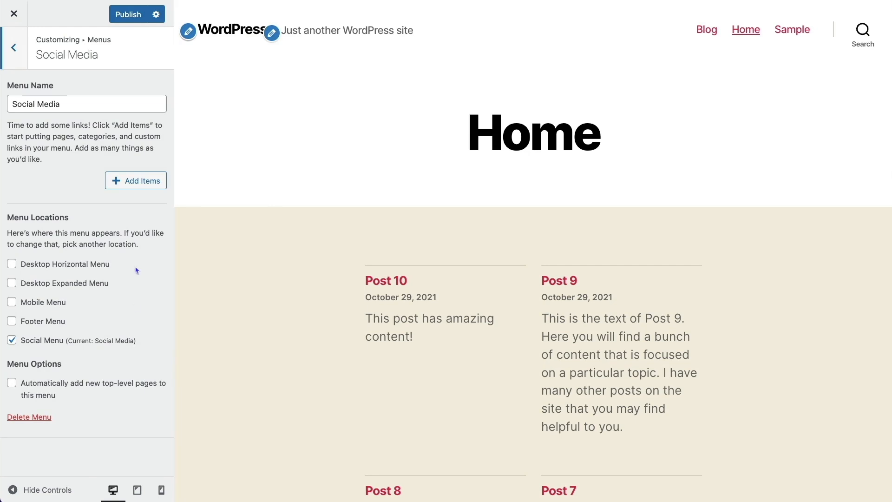
left_click(135, 185)
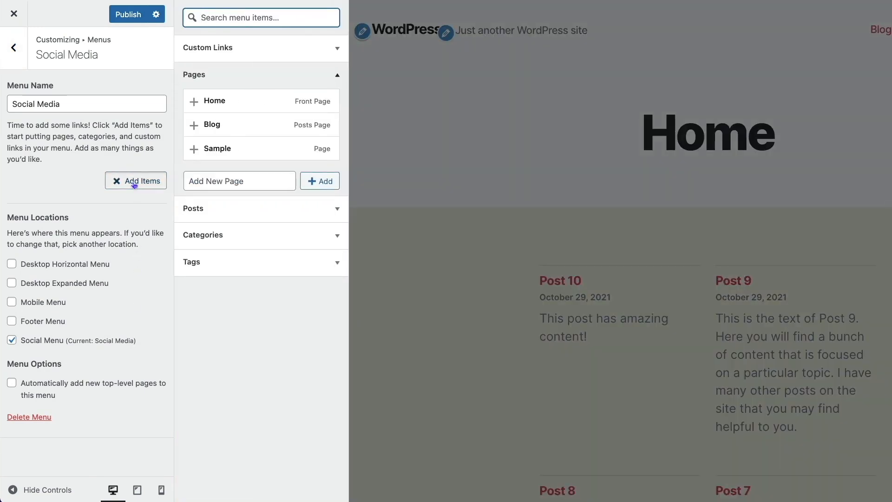
left_click(336, 49)
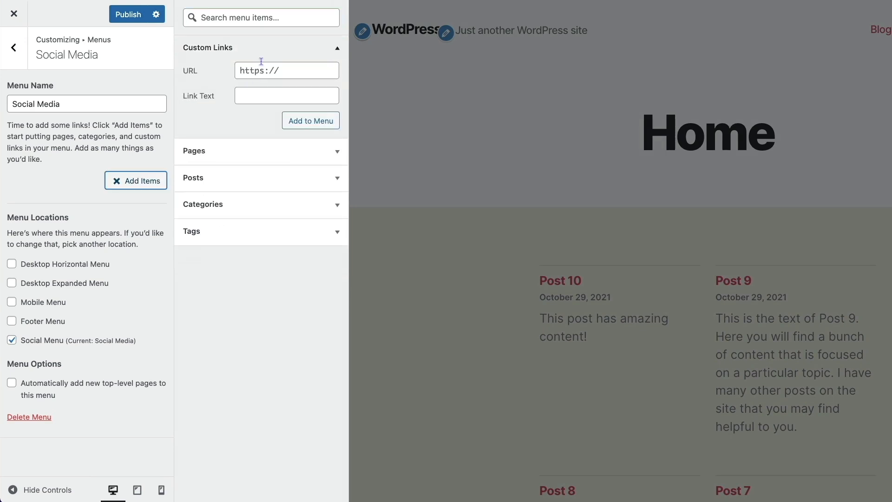
left_click(279, 70)
type("https:")
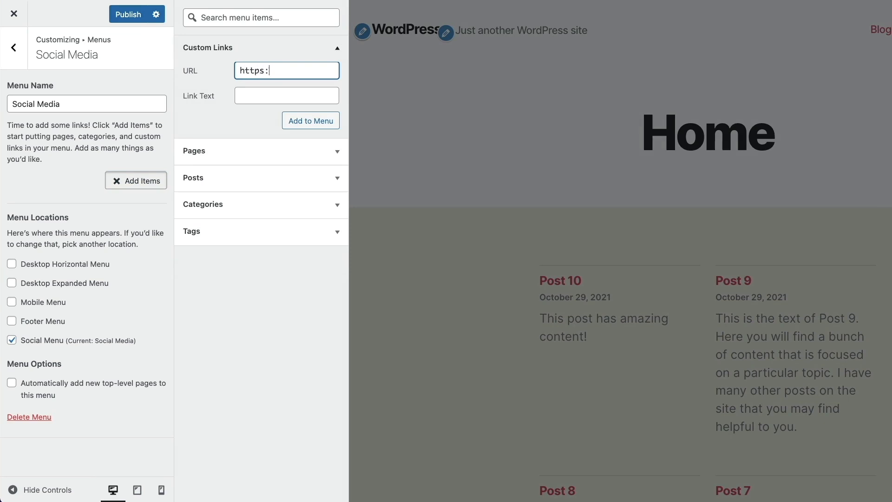
type("//facebook.com")
key("Tab")
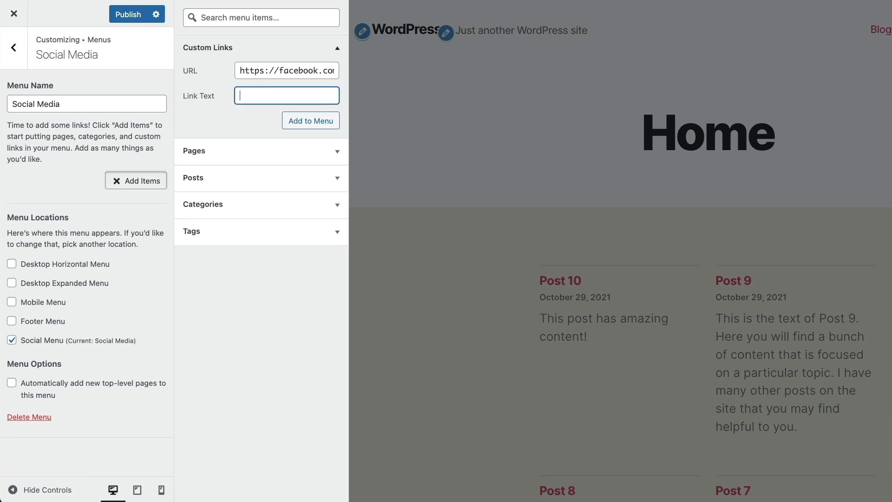
type("Facebook")
left_click(295, 122)
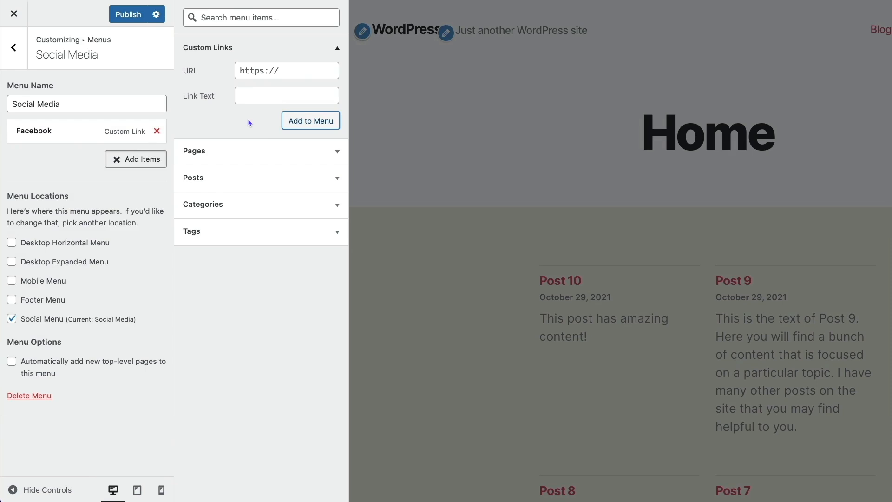
left_click(259, 69)
type("https://instagram.com")
key("Tab")
type("ins")
key("BackSpace")
key("BackSpace")
key("BackSpace")
type("Instagram")
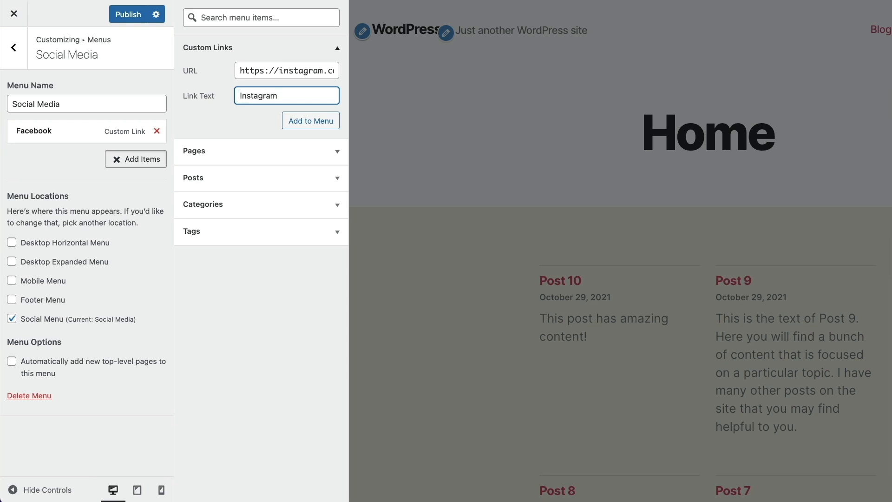
left_click(297, 116)
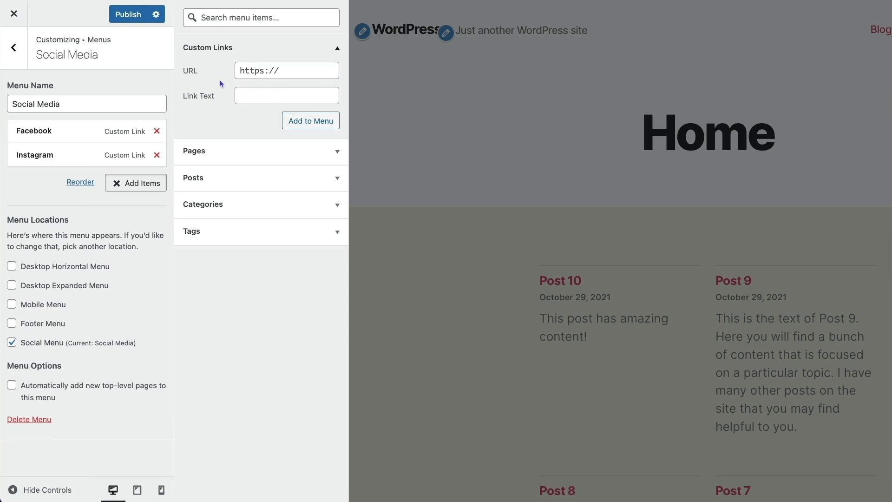
left_click(263, 72)
type("http")
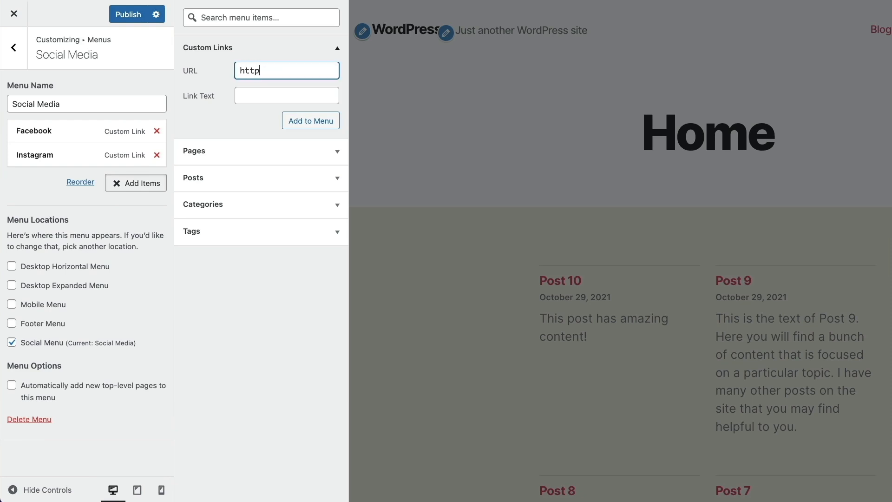
type("s://tiktok.com")
key("Tab")
type("TikT")
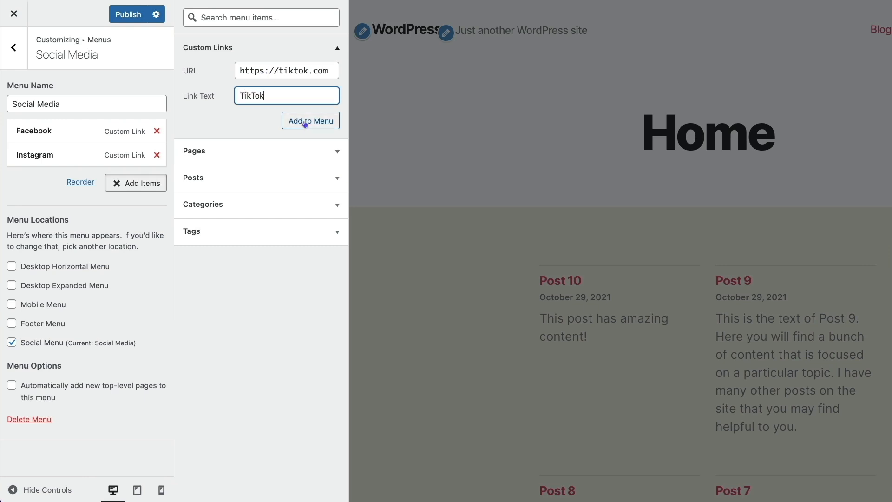
left_click(305, 122)
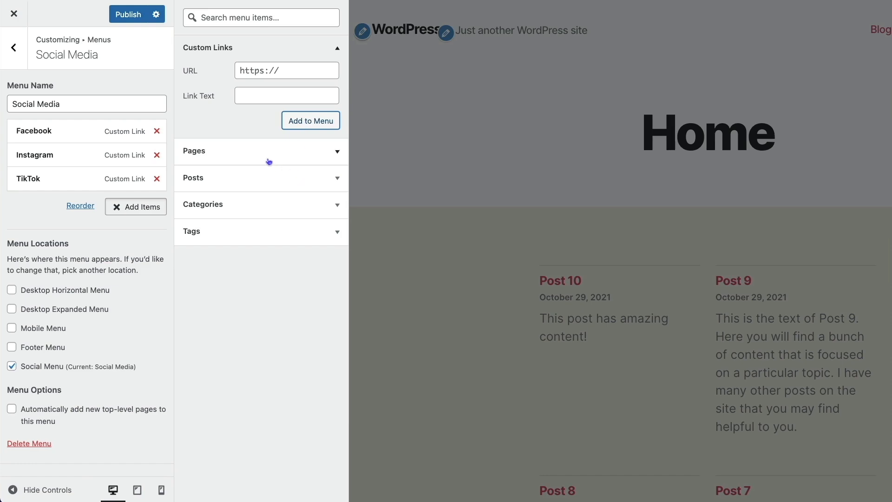
left_click(144, 21)
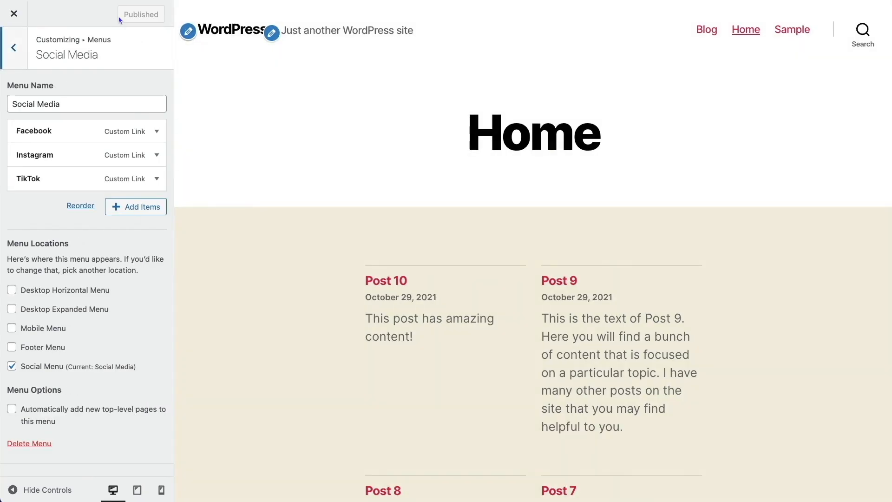
scroll(256, 114, "down", 15)
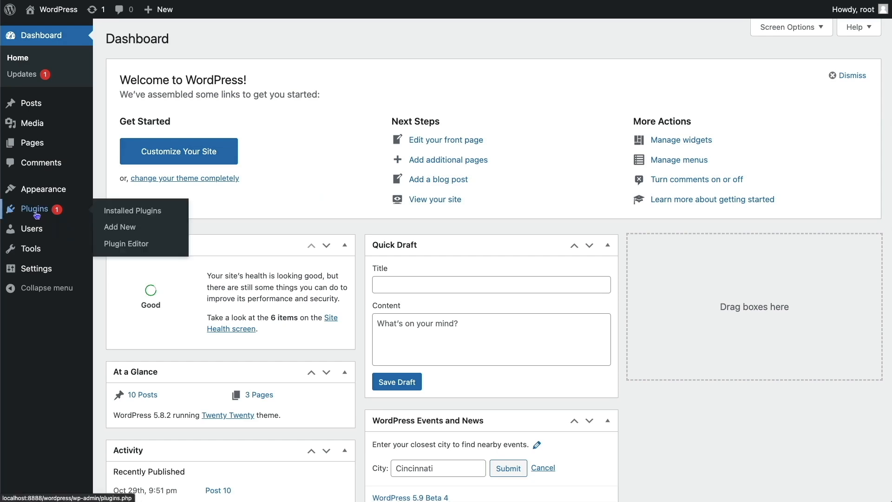
Step: Search the plugin directory for "social icons widget", and install and activate Social Icons Widget & Block by WPZOOM
left_click(126, 227)
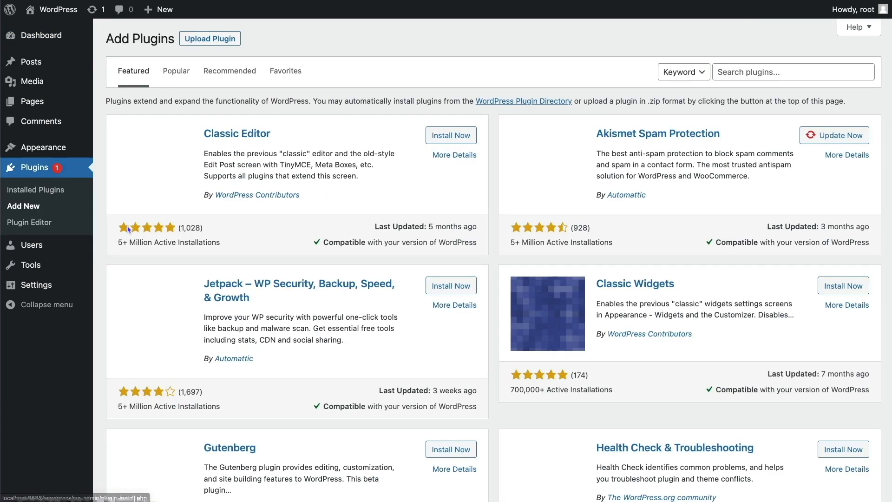
left_click(726, 73)
type("so")
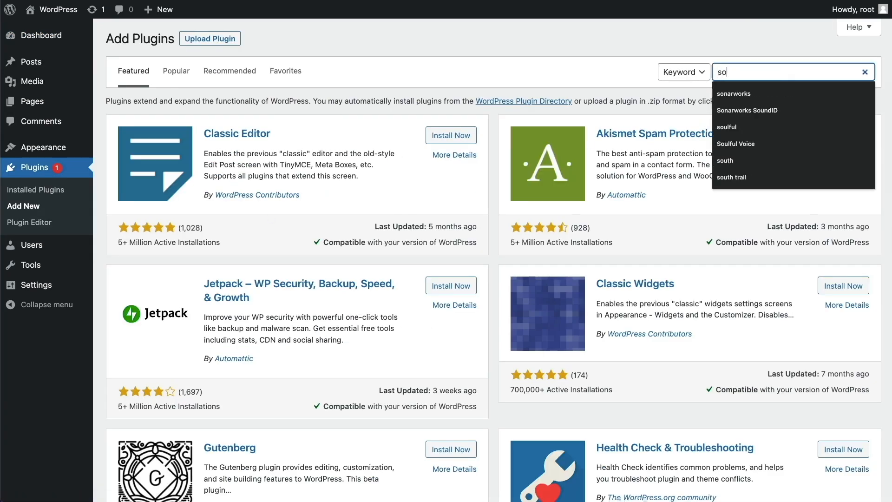
type("cial icons widt")
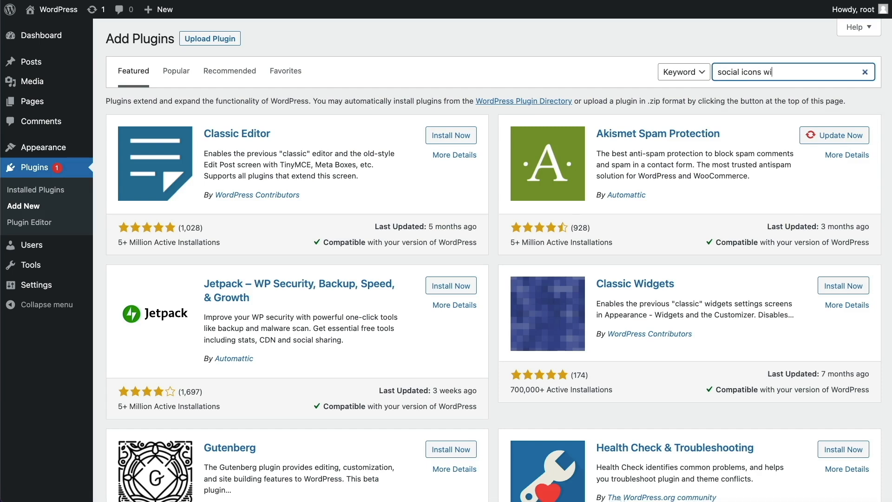
type("get")
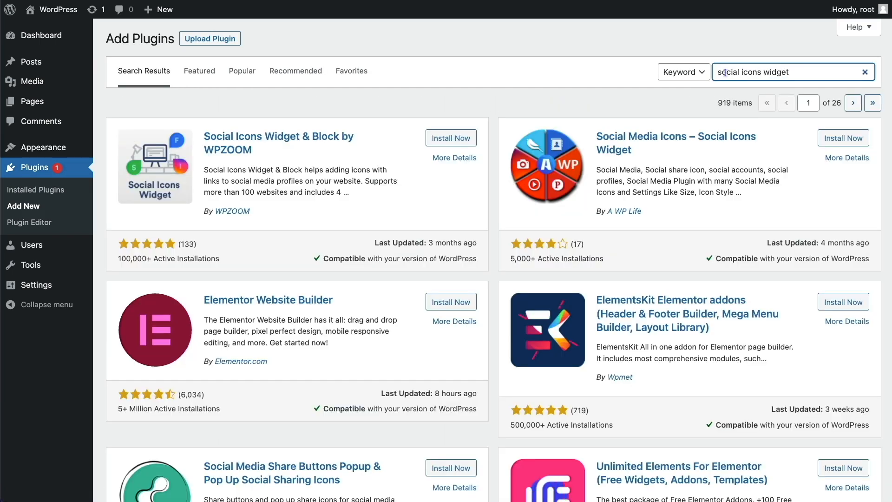
left_click(451, 138)
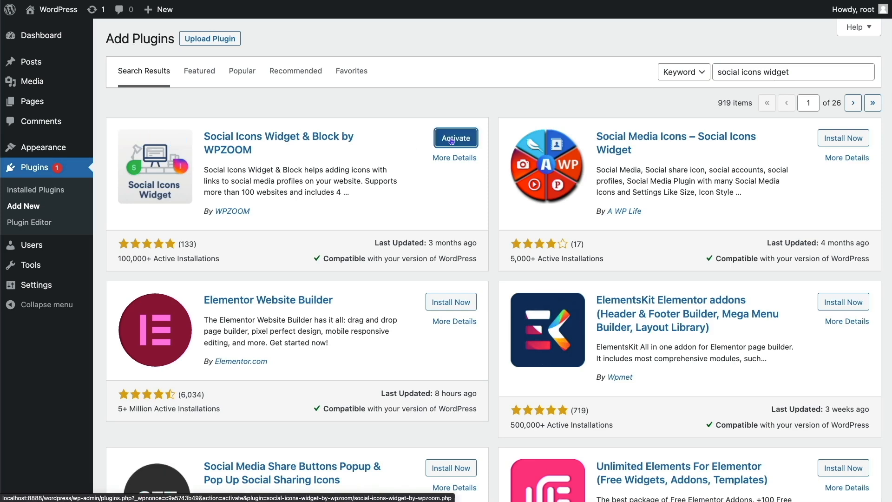
left_click(459, 140)
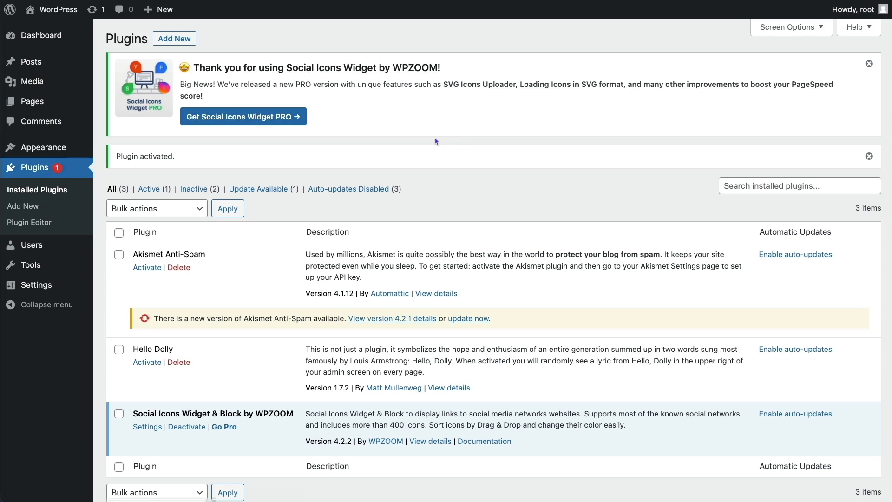
Step: Add a Social Icons Block below Recent Comments in the Footer #1 widget area of the site customizer
mouse_move(54, 150)
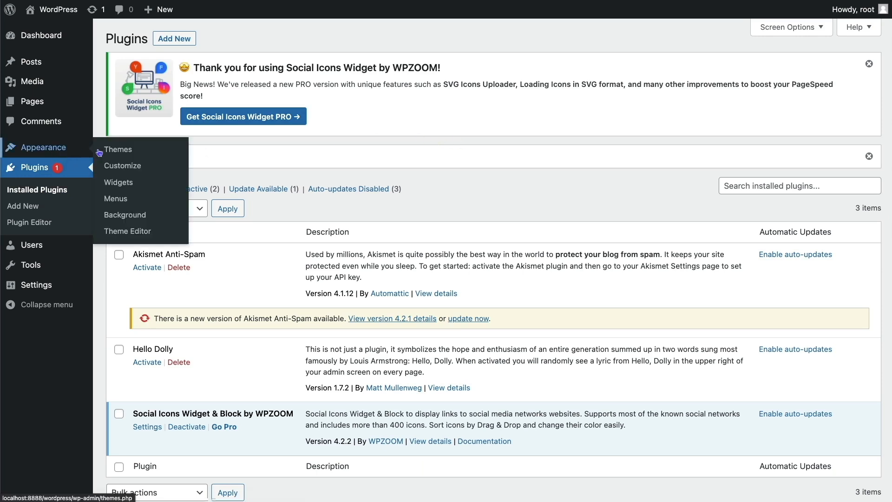
left_click(114, 168)
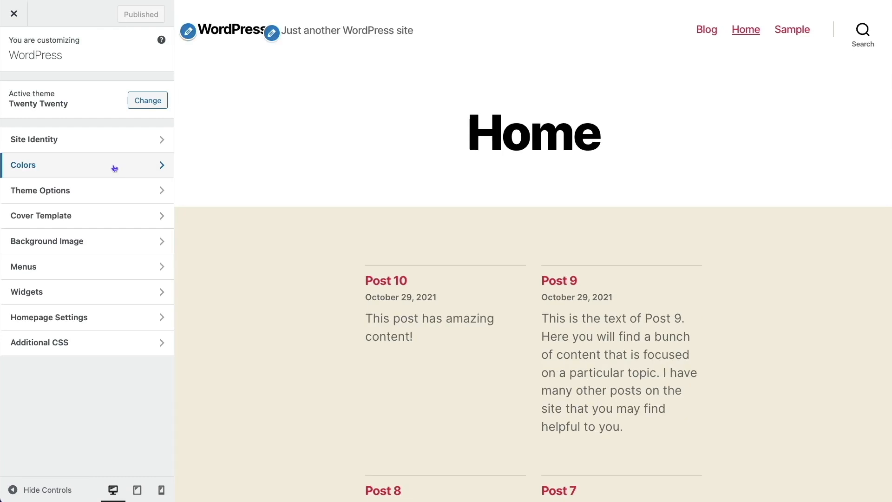
left_click(109, 297)
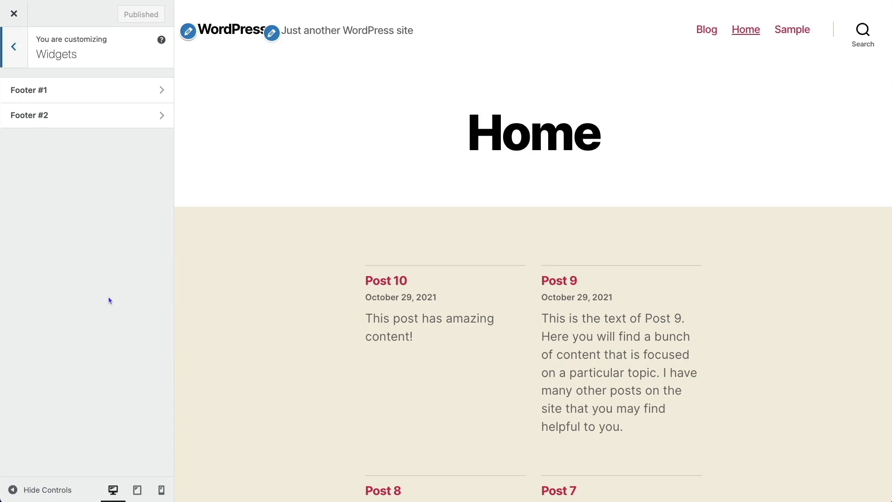
left_click(29, 90)
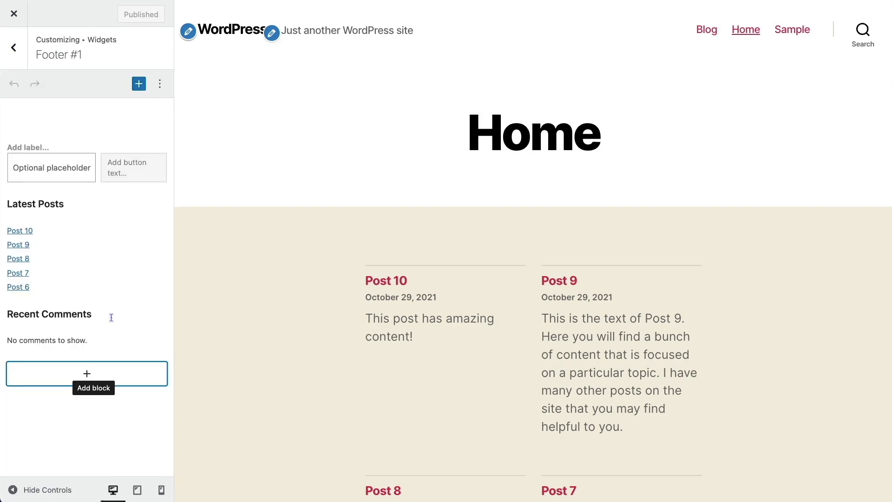
left_click(89, 373)
type("social")
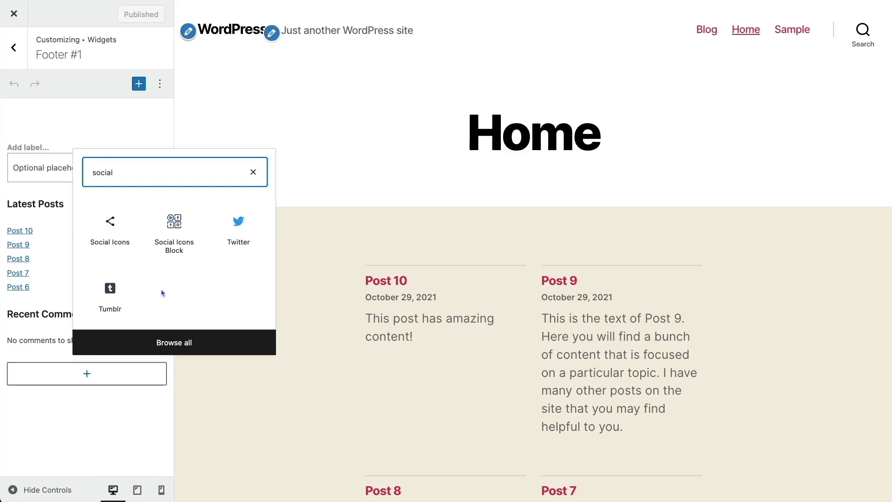
left_click(190, 227)
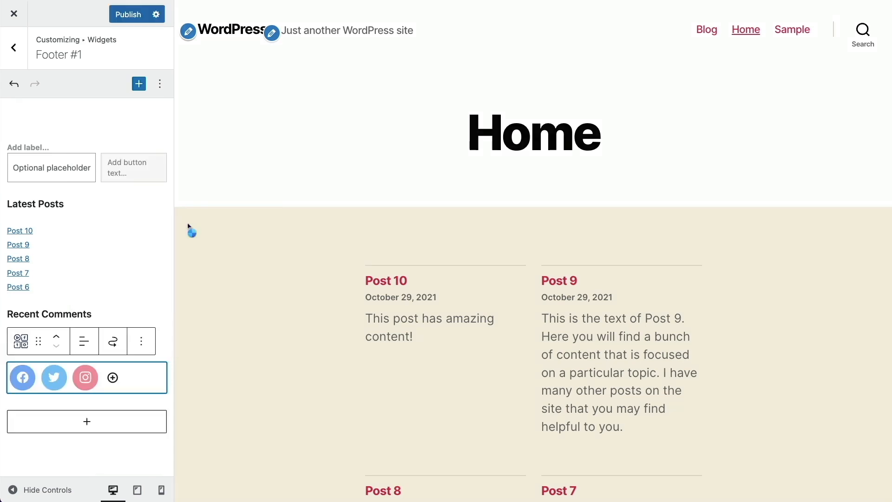
Step: Open the Facebook icon's details in the Social Icons Block and examine the available Socicons icons
left_click(188, 228)
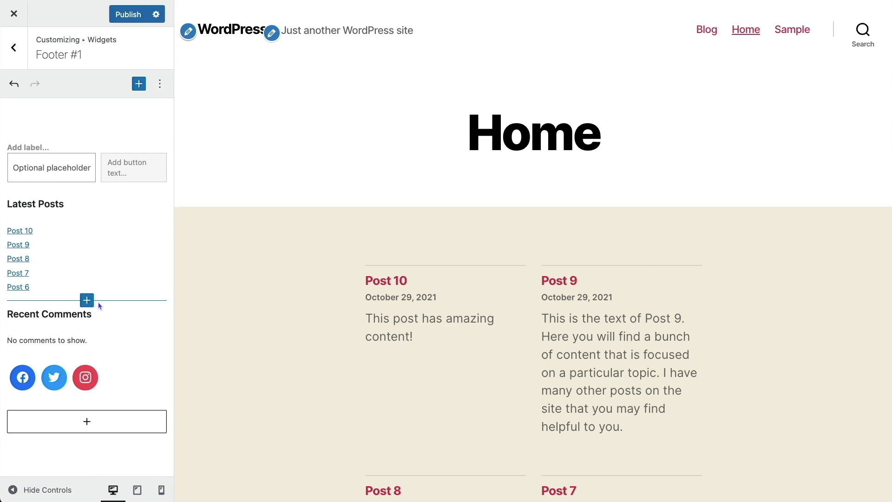
left_click(23, 378)
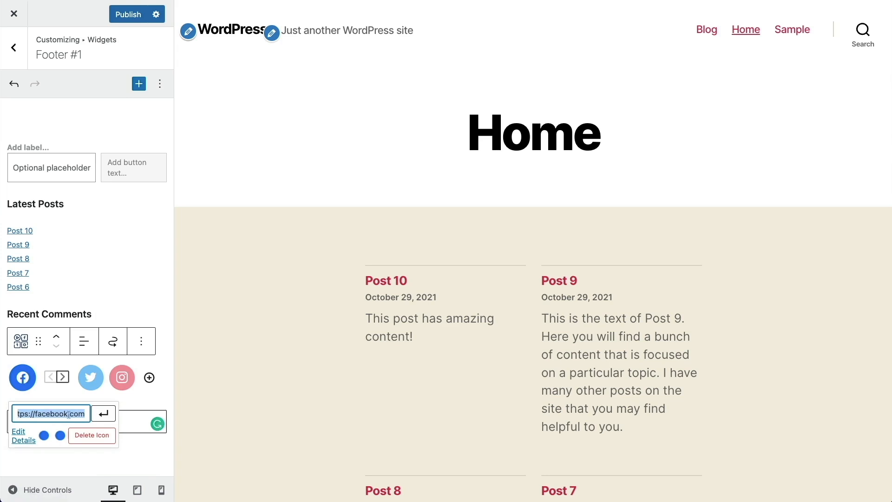
left_click(20, 440)
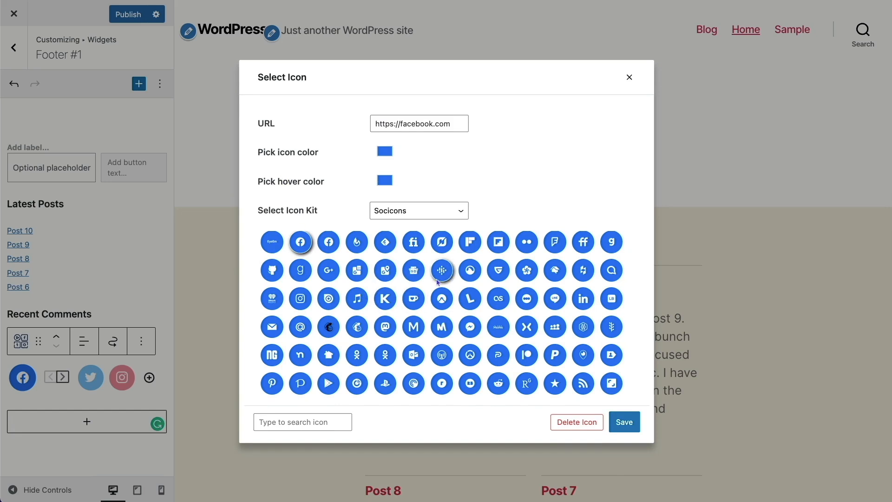
scroll(439, 287, "down", 2)
scroll(440, 287, "down", 2)
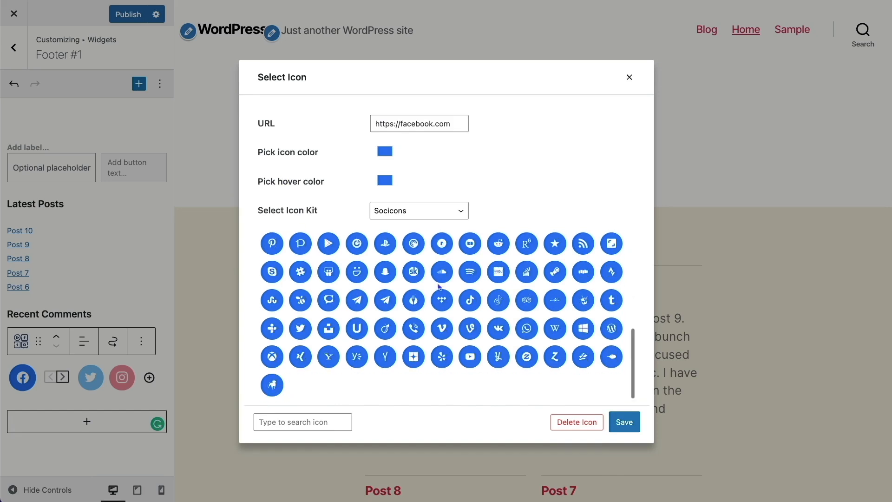
scroll(419, 279, "up", 1)
scroll(420, 280, "up", 3)
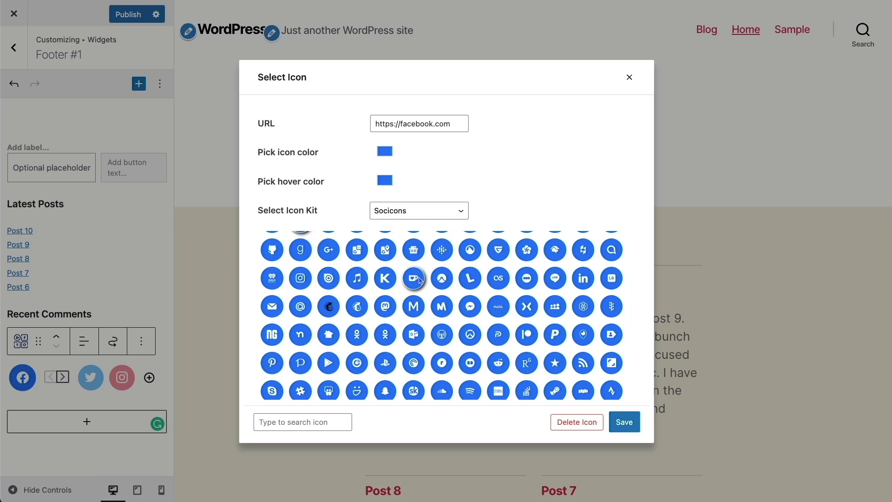
scroll(555, 325, "up", 1)
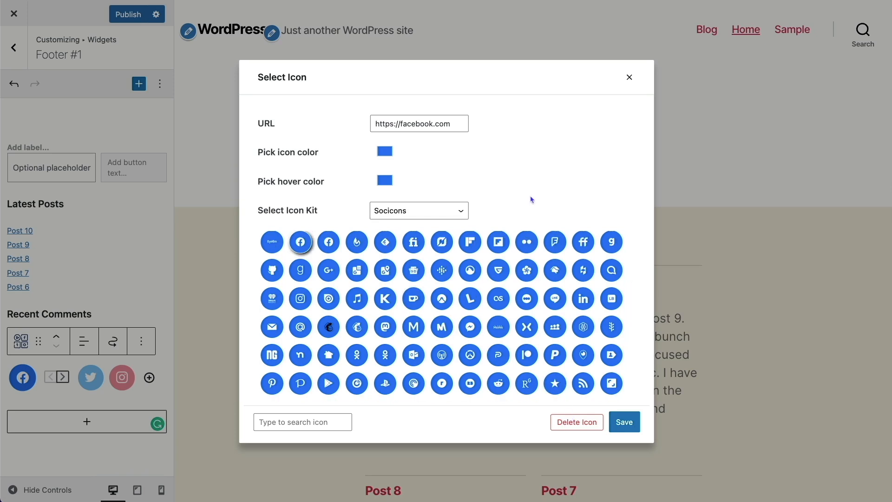
left_click(629, 77)
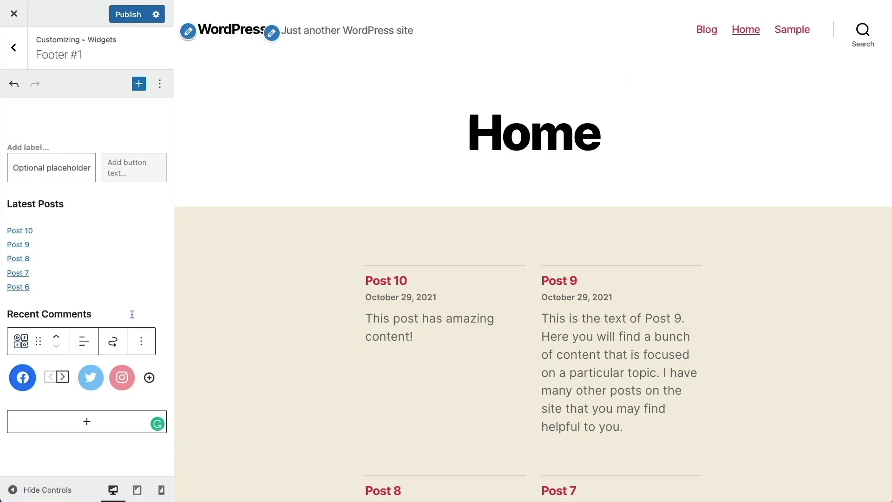
Step: Move the Facebook icon behind the Twitter and Instagram icons in the Social Icons Block
left_click(63, 377)
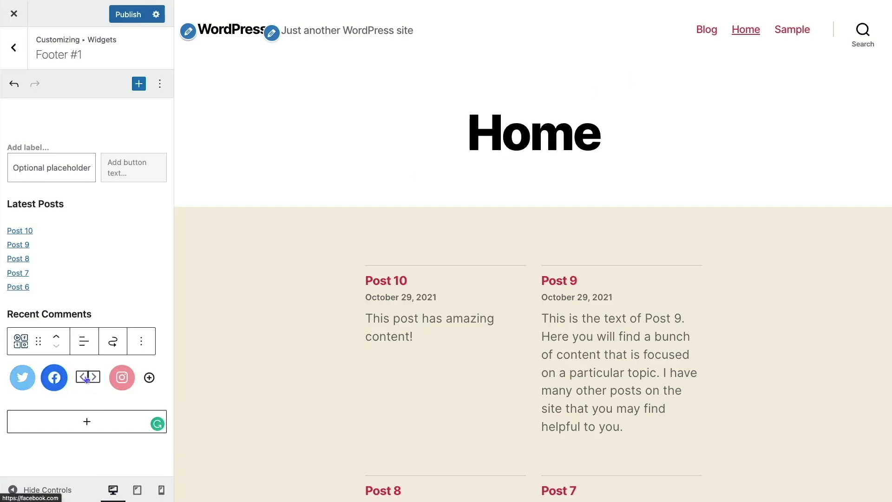
left_click(95, 377)
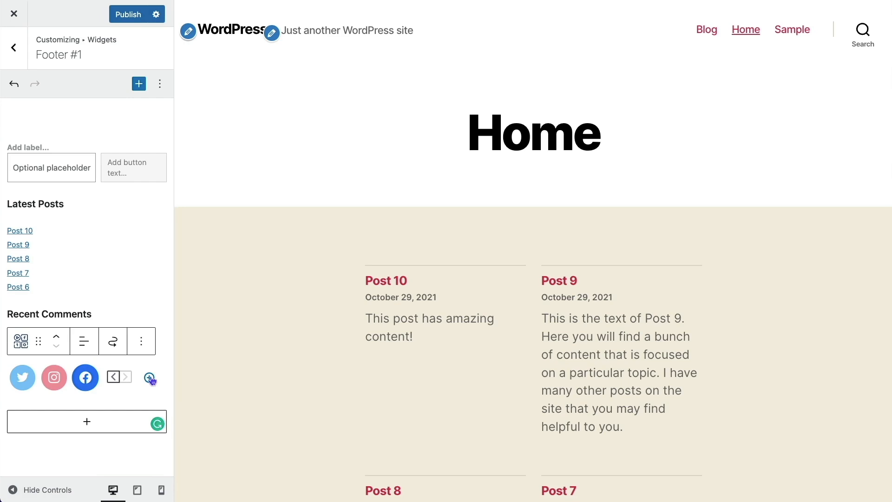
left_click(56, 340)
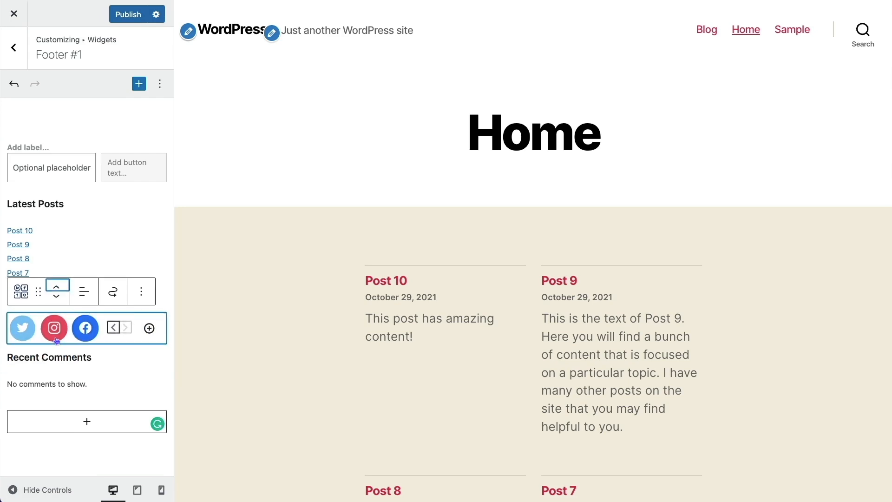
left_click(56, 294)
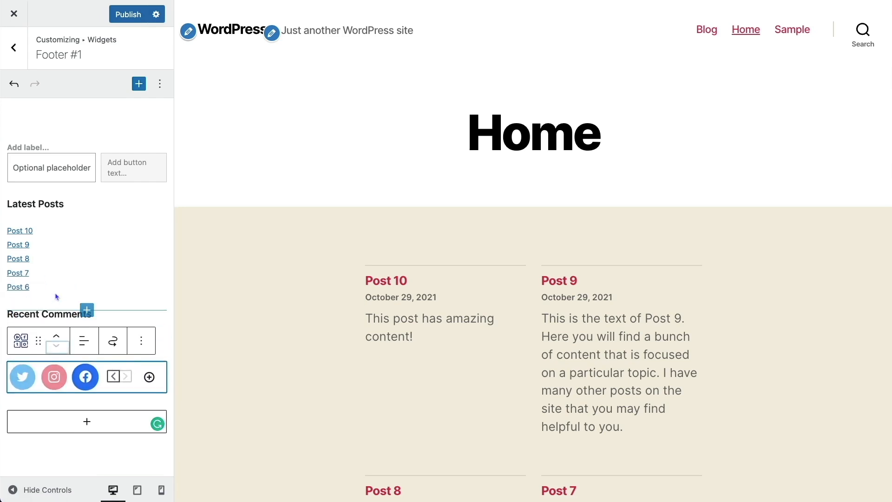
left_click(84, 343)
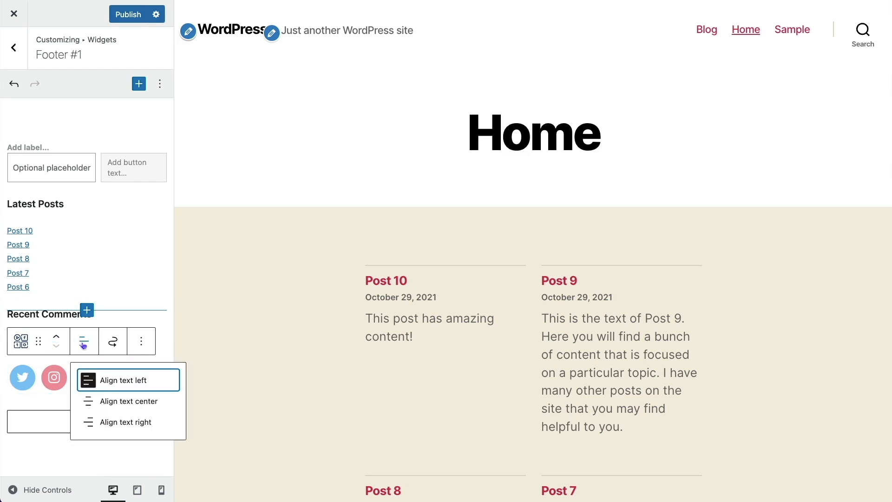
left_click(116, 344)
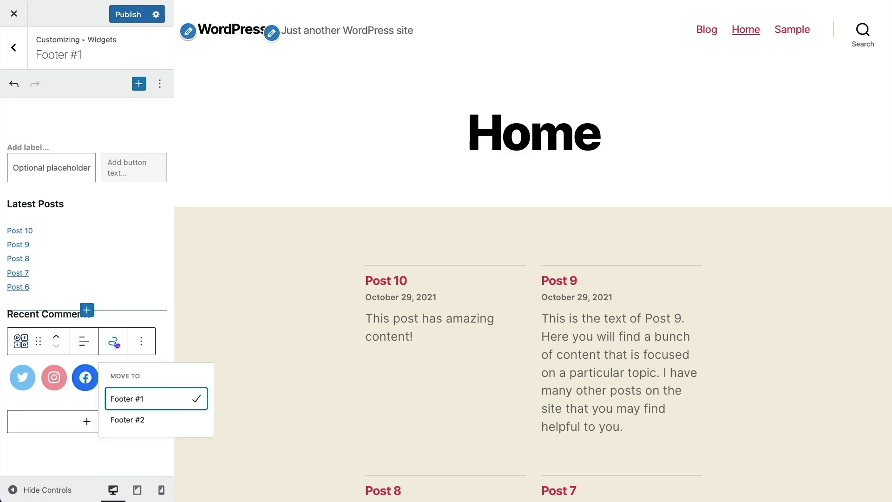
left_click(141, 341)
left_click(142, 341)
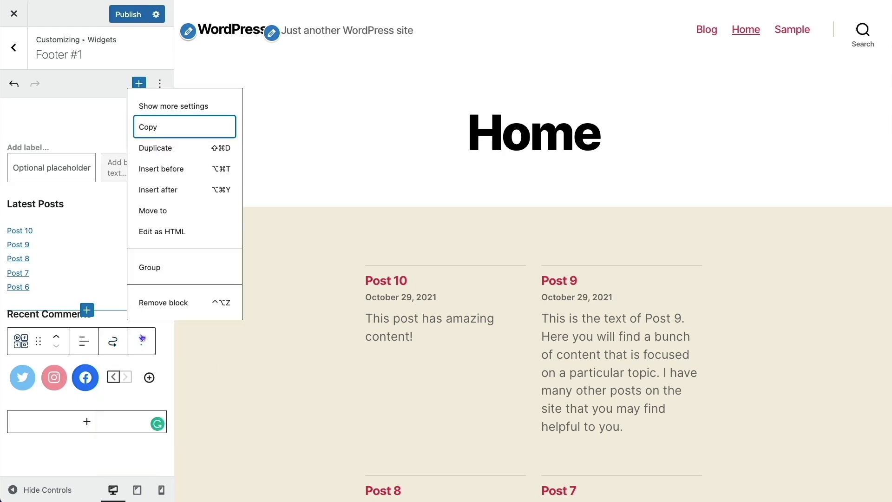
left_click(116, 361)
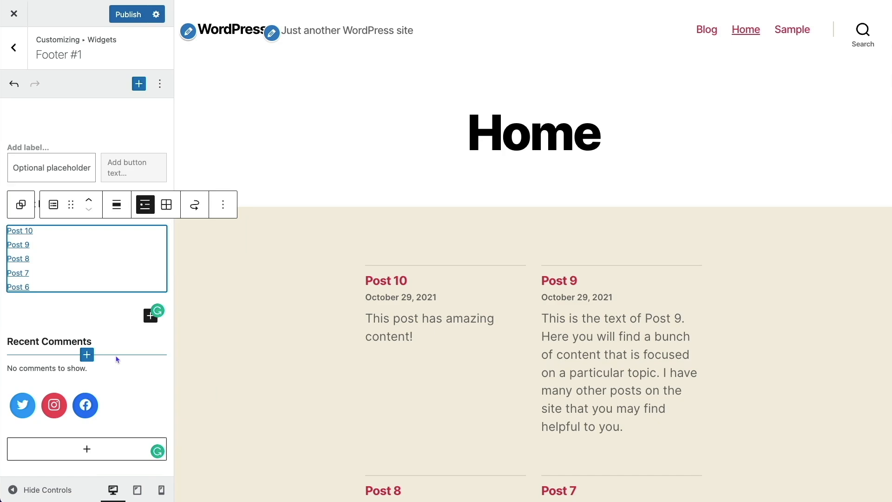
Step: Publish the Footer #1 widget changes and check the social icons in the site preview's footer
left_click(119, 16)
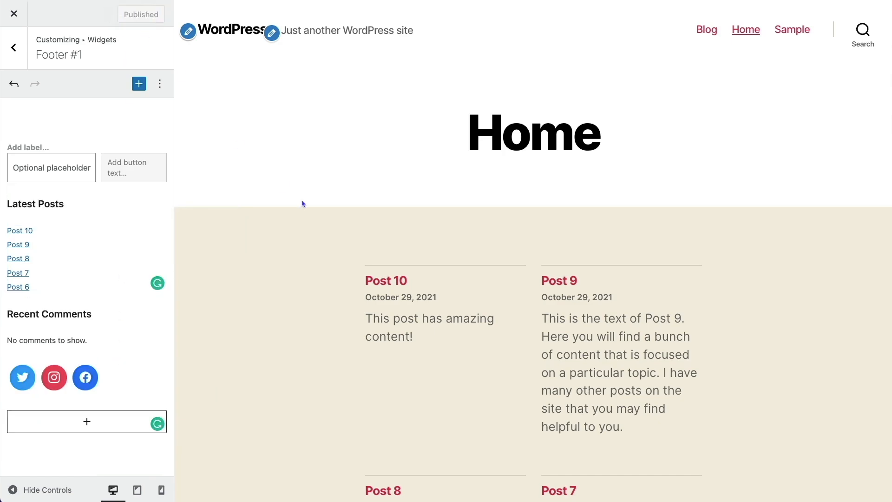
scroll(276, 217, "down", 20)
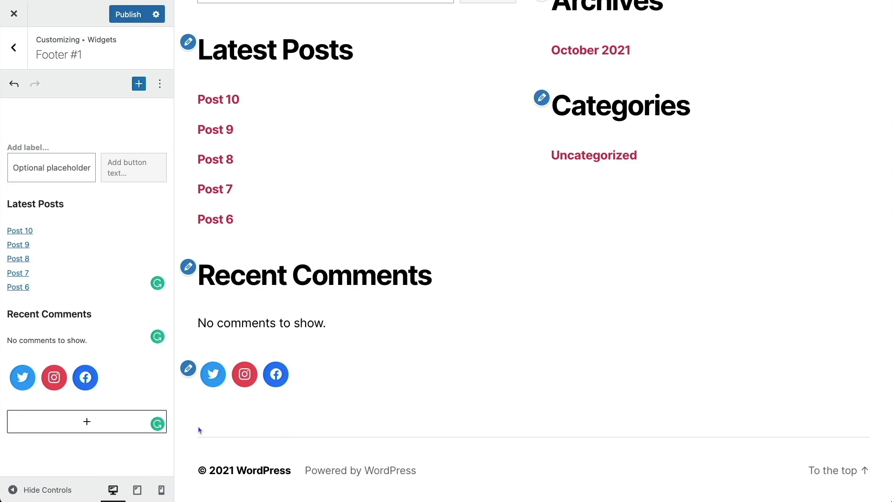
Step: Add a Heading block reading "Social Icons" to Footer #1 and move it directly above the social icons
left_click(86, 424)
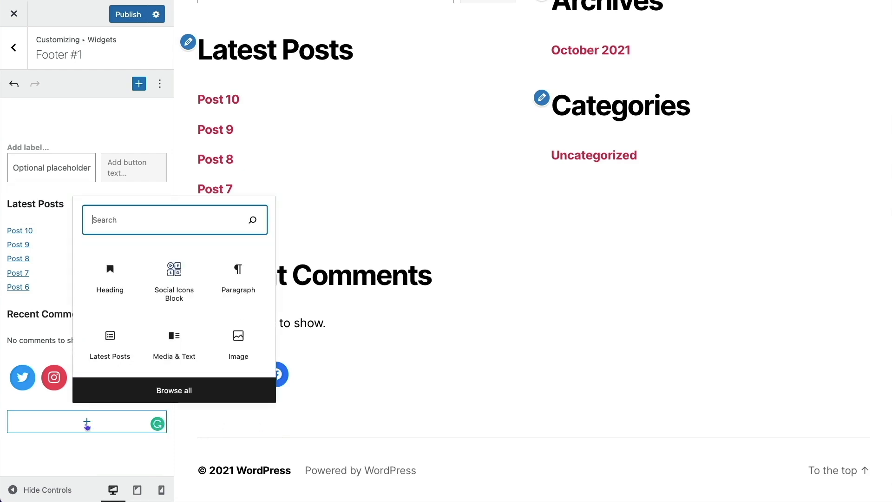
left_click(108, 282)
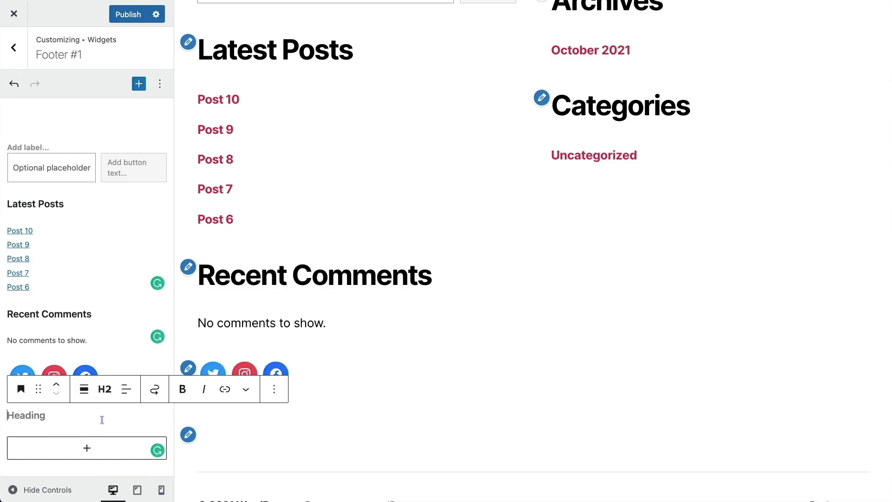
type("Soci")
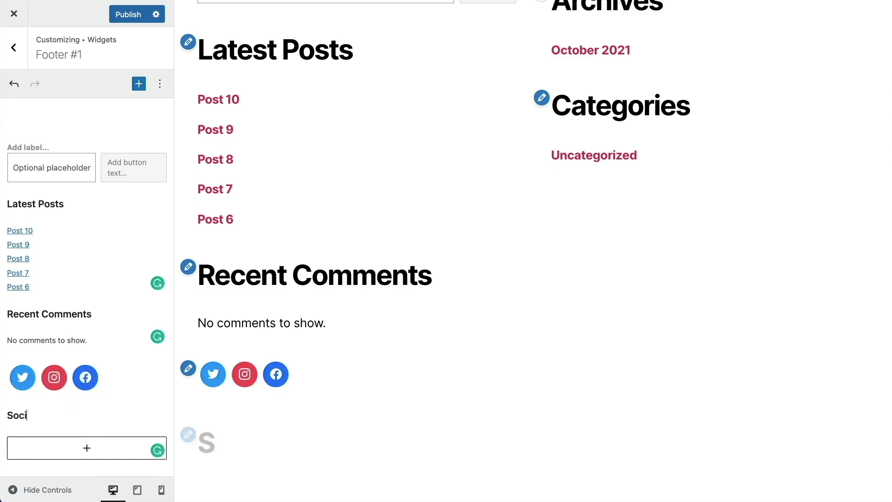
type("al Icons")
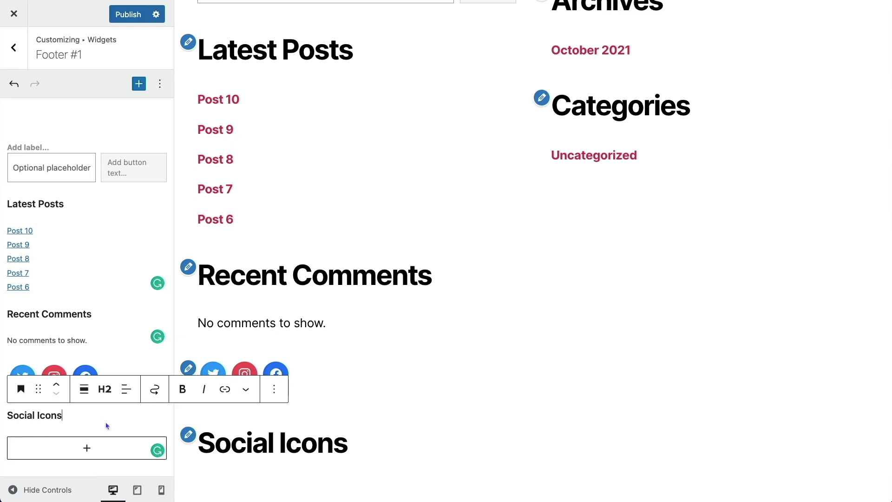
left_click(56, 386)
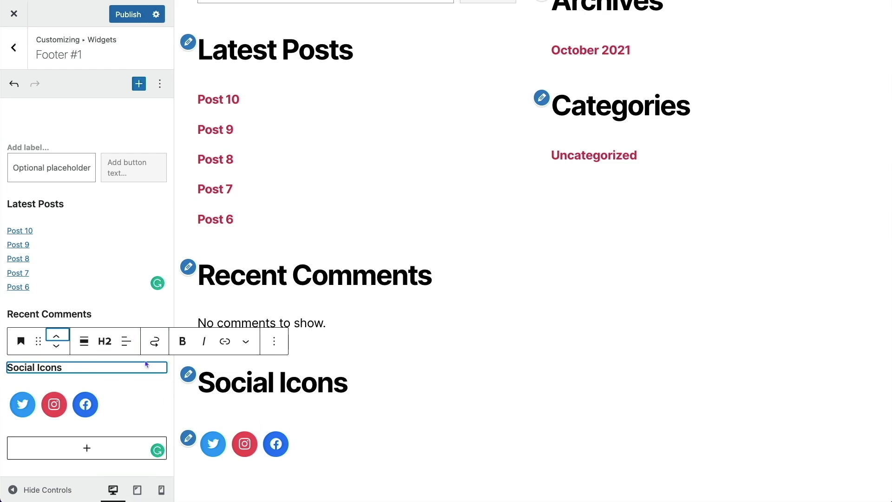
Step: Set the "Social Icons" heading to level H3 and publish the customizer changes
left_click(105, 341)
left_click(161, 377)
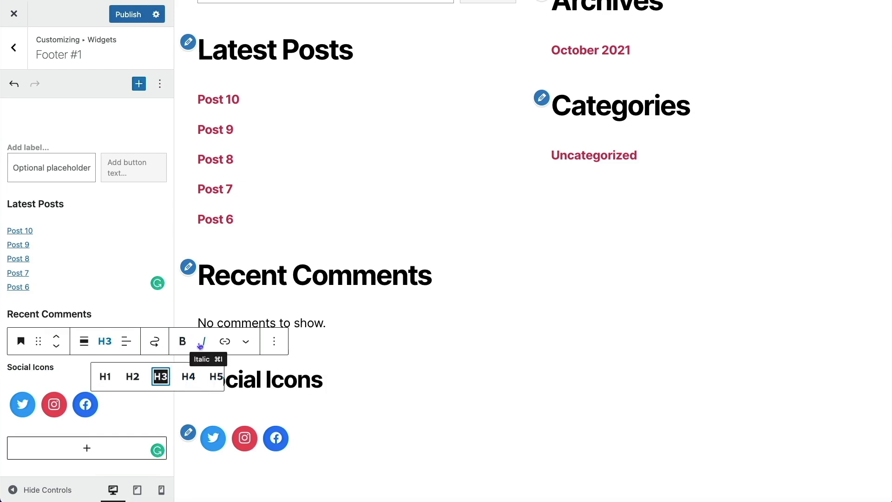
left_click(246, 311)
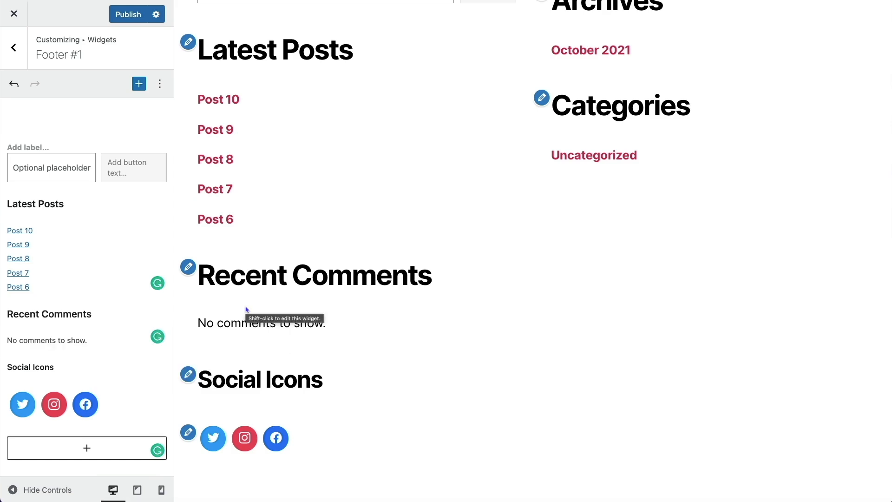
left_click(125, 14)
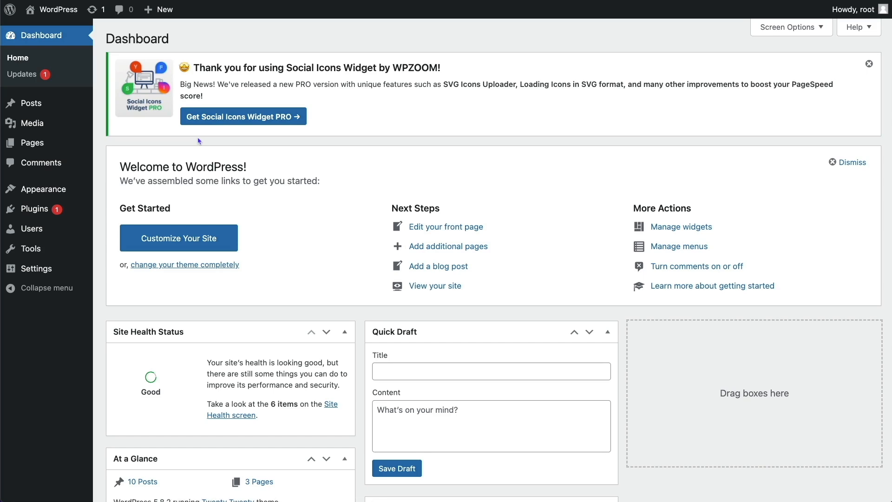
Step: Search the plugin directory for "simple share buttons adder", and install and activate Simple Share Buttons Adder
mouse_move(38, 213)
left_click(114, 227)
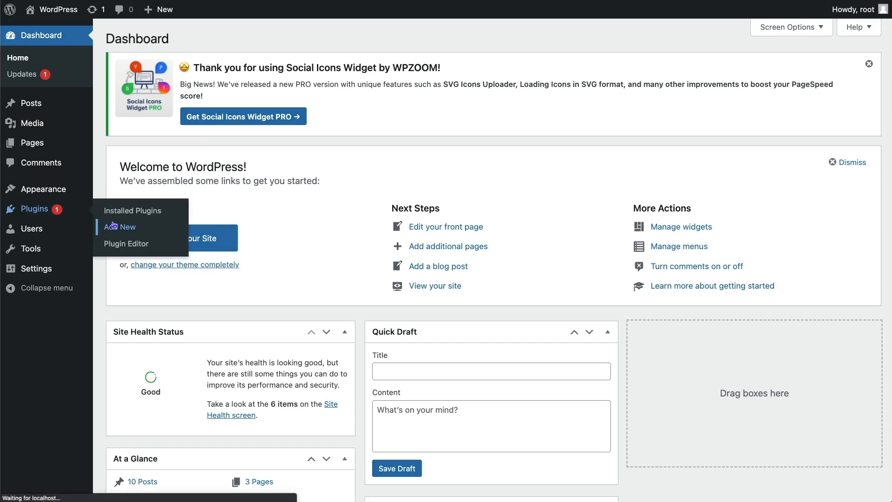
left_click(733, 70)
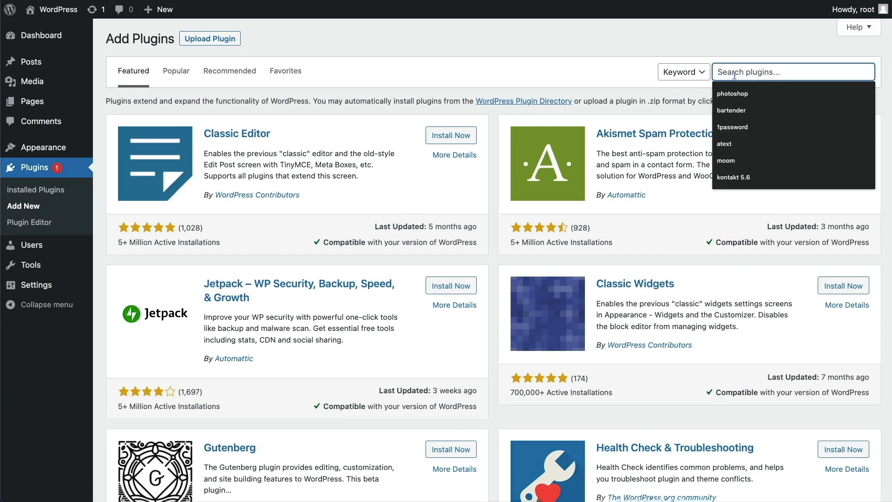
type("simple share butt")
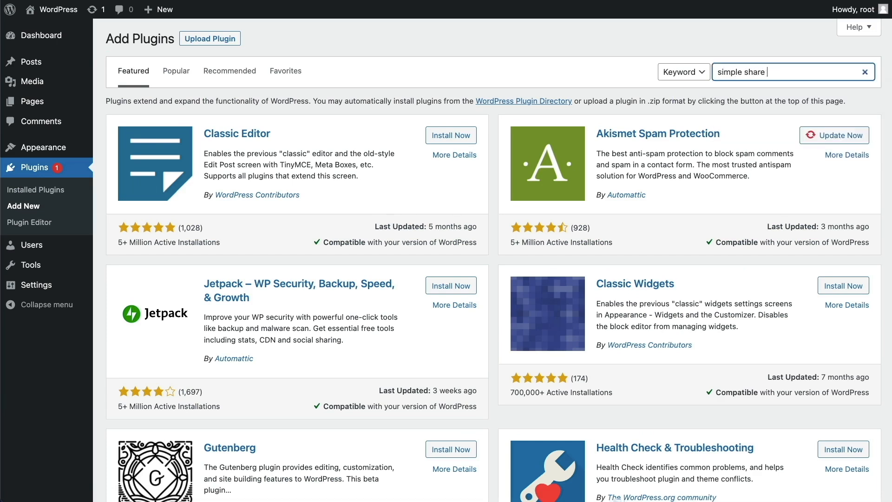
type("ons adder")
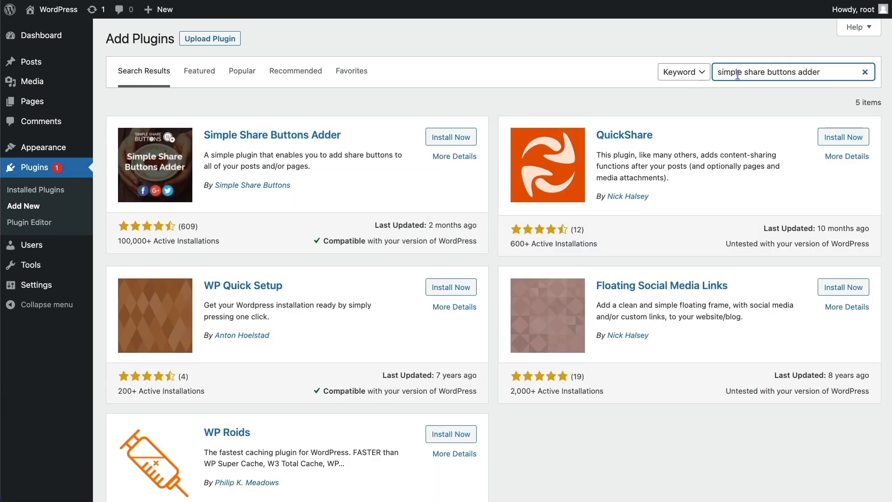
left_click(434, 137)
left_click(437, 137)
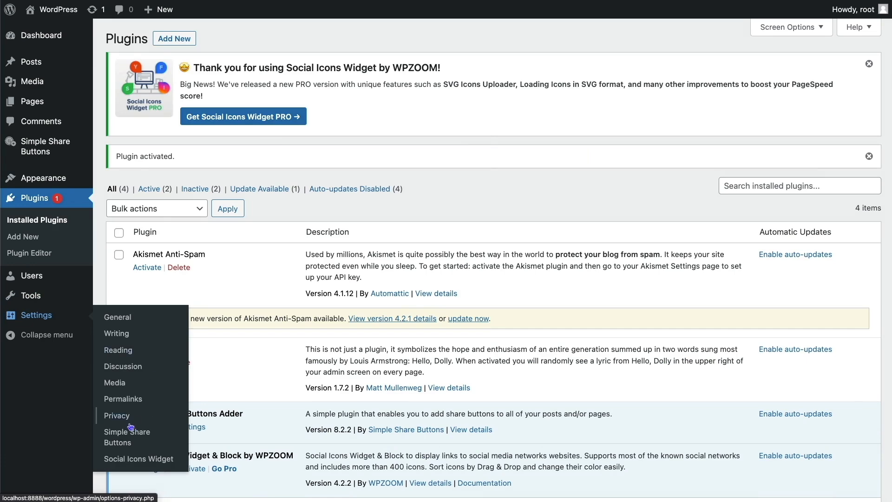
Step: Open the Simple Share Buttons settings and examine the networks, locations, placement and page-hiding options for Classic Share Buttons
left_click(142, 440)
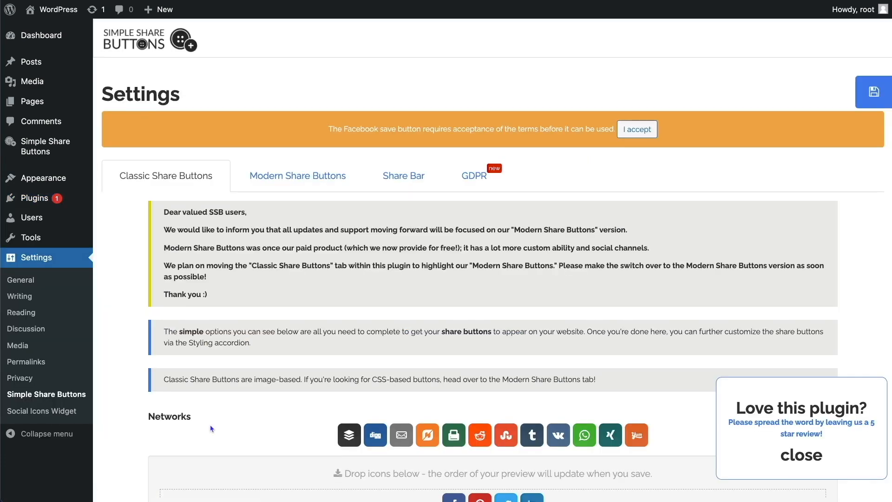
scroll(212, 429, "down", 6)
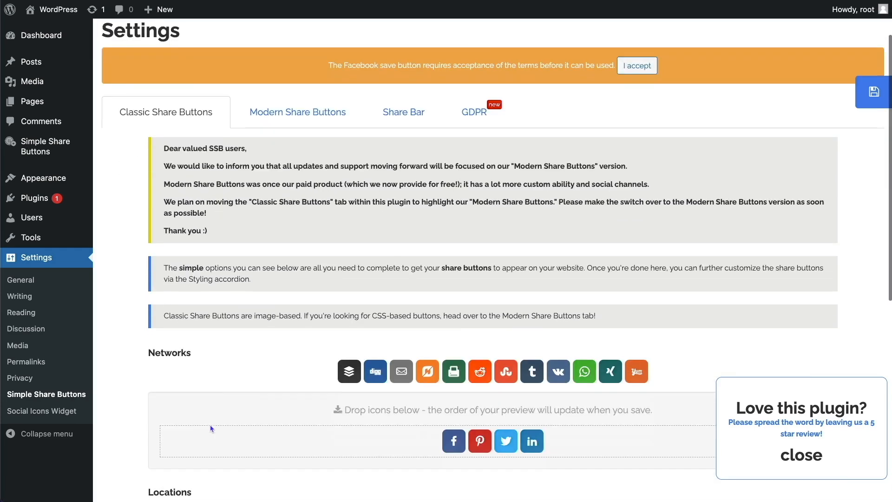
scroll(212, 428, "down", 1)
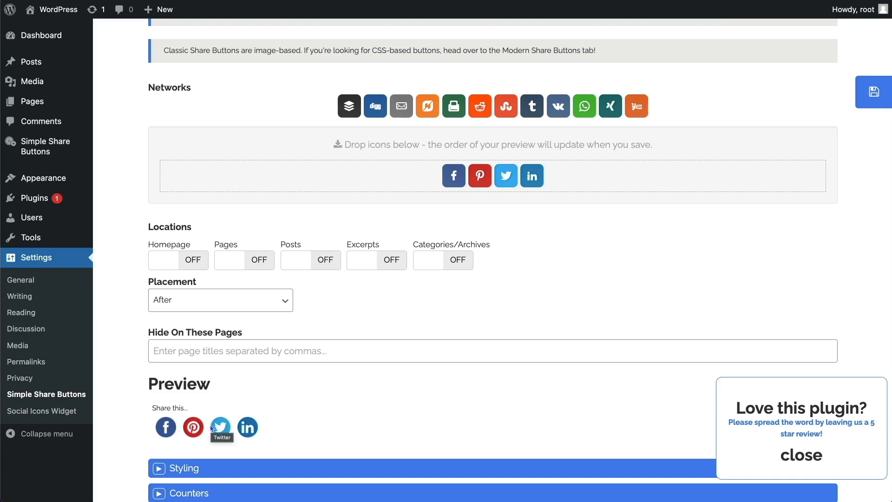
left_click(195, 356)
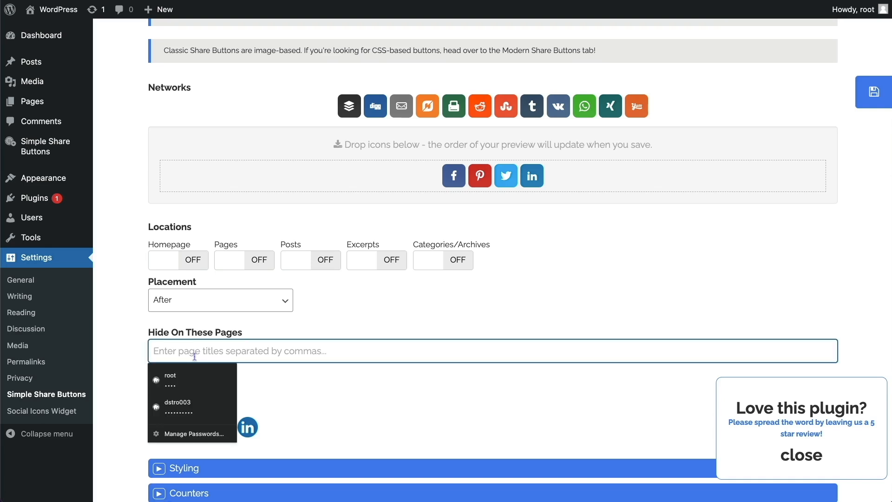
left_click(264, 237)
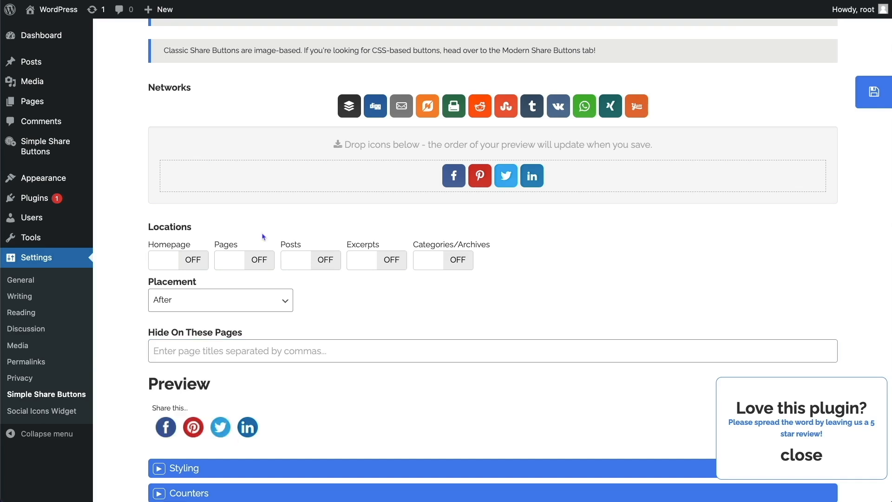
Step: Enable the Classic Share Buttons on the homepage and open their Styling options
left_click(195, 263)
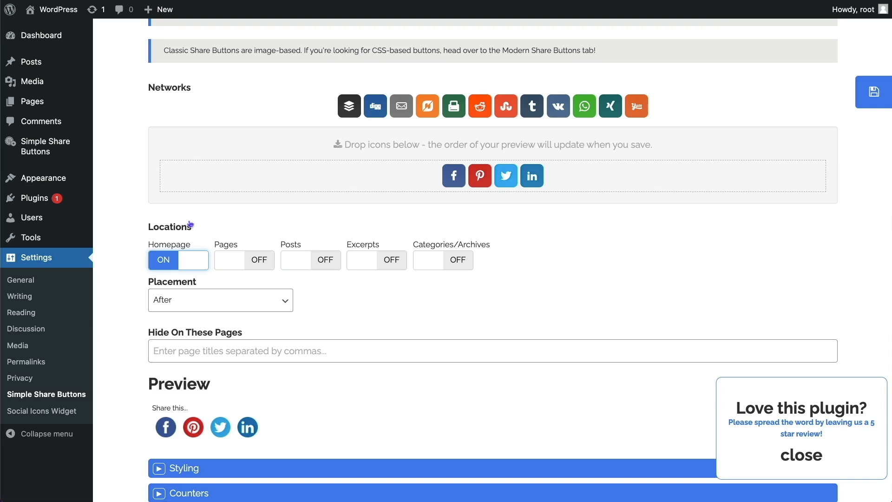
scroll(190, 224, "down", 2)
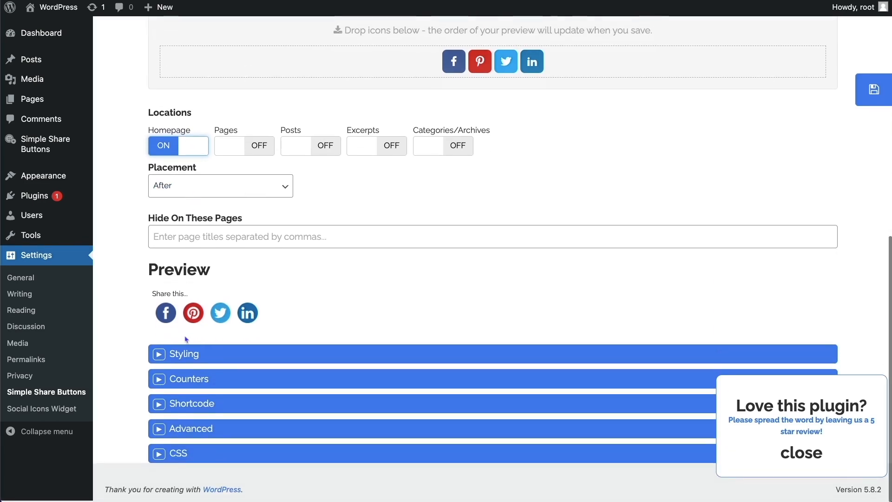
left_click(167, 358)
scroll(164, 360, "down", 4)
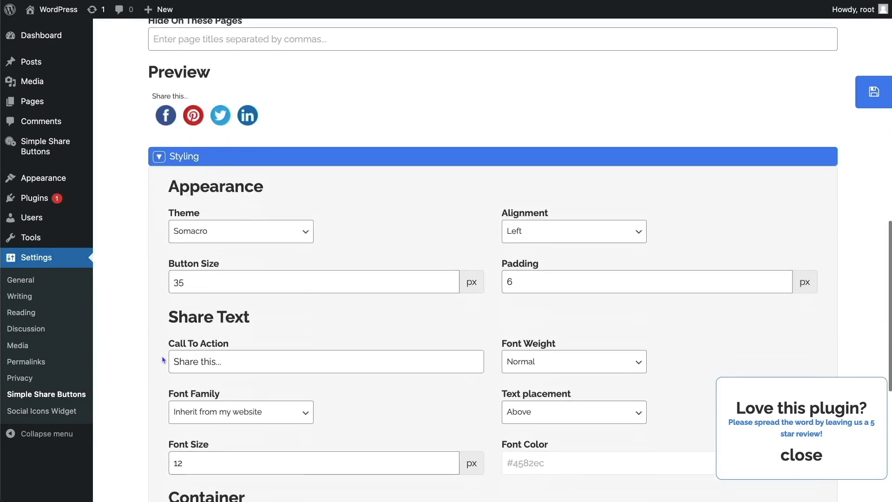
Step: Set the share text's font size to 18 px in the Styling options
scroll(163, 359, "down", 3)
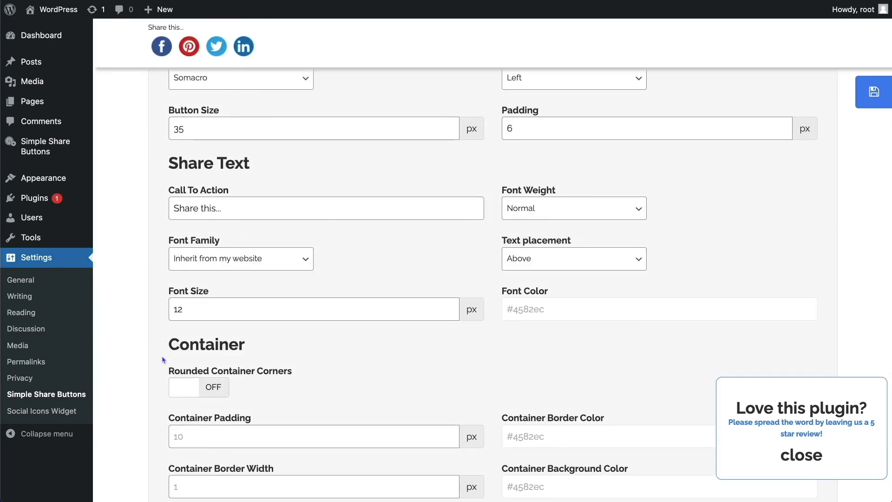
scroll(164, 359, "up", 1)
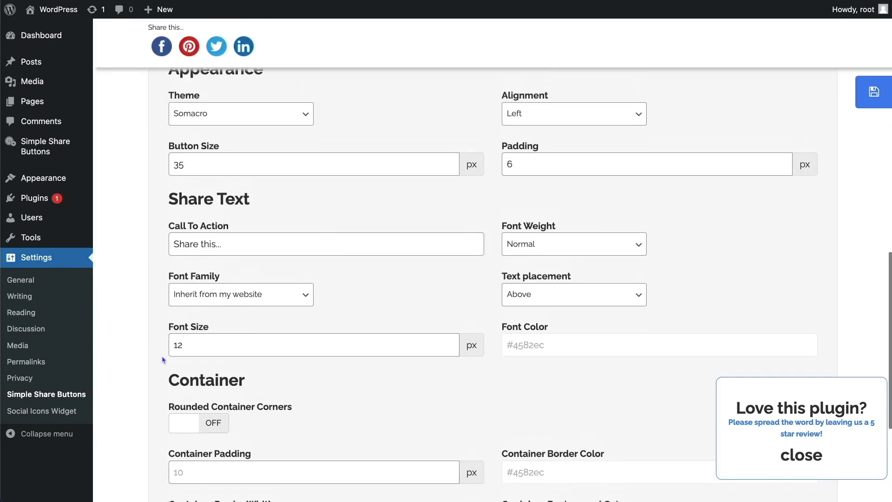
left_click(180, 345)
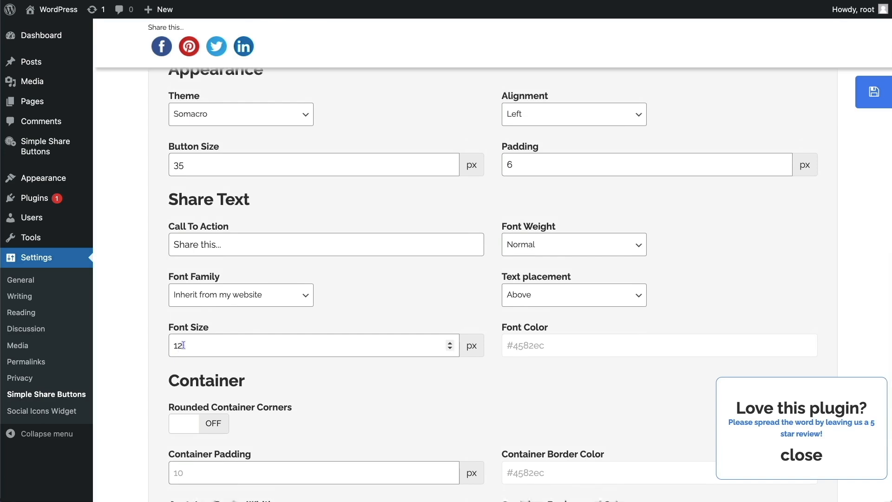
left_click(450, 343)
left_click(451, 343)
left_click(451, 343)
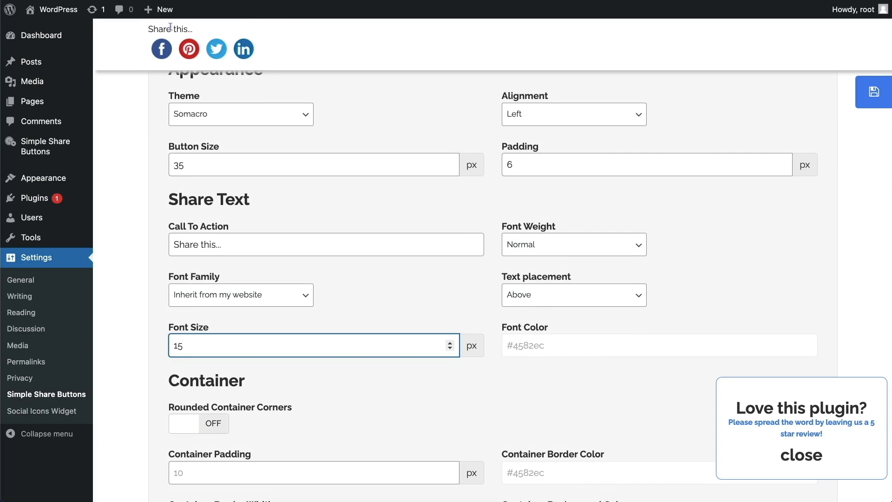
left_click(450, 343)
left_click(449, 343)
left_click(450, 343)
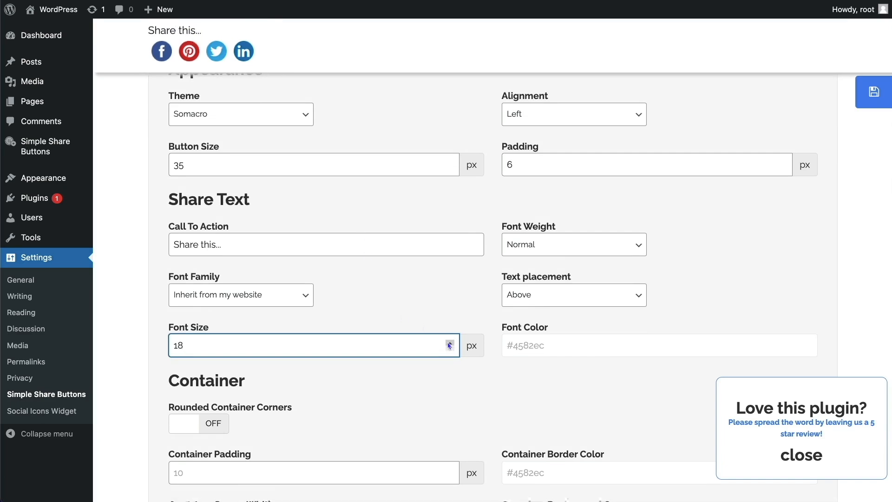
Step: Set the share text's font weight to Bold and change the call to action to "Share Now!"
left_click(636, 242)
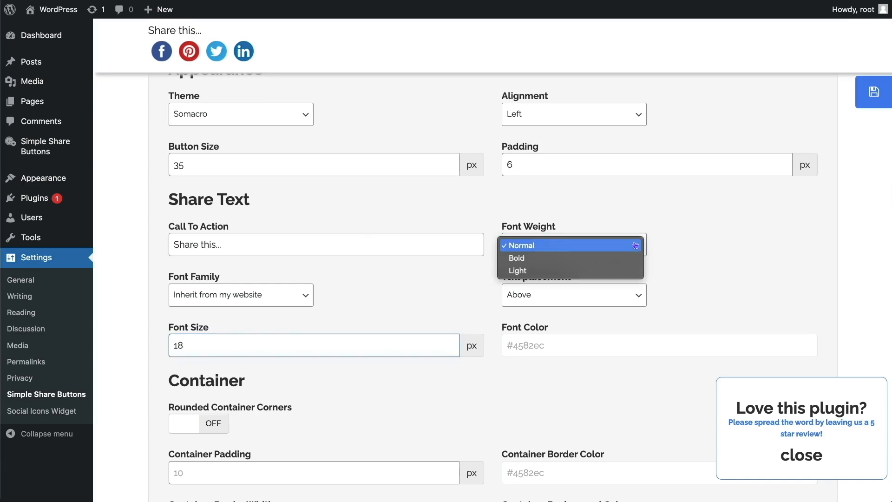
left_click(576, 258)
double_click(220, 242)
key("BackSpace")
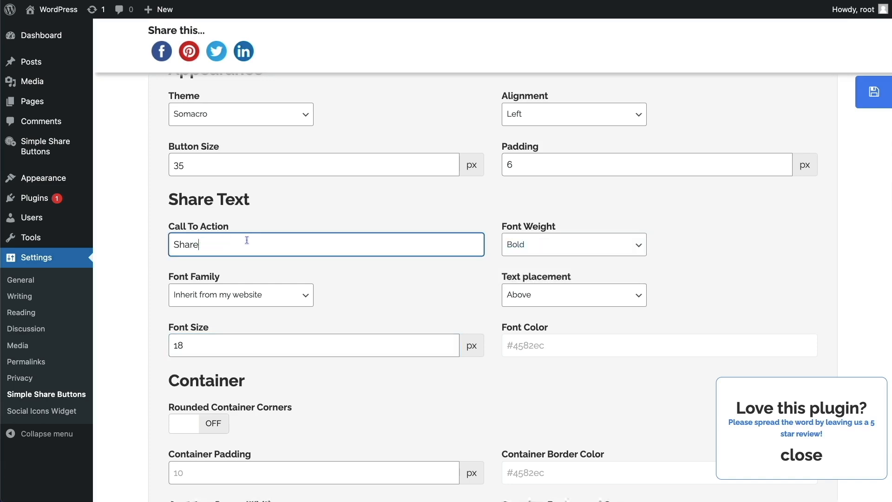
type("Now!")
Step: Add Reddit after the other selected share networks and move LinkedIn back to the available networks
scroll(186, 210, "up", 10)
scroll(158, 223, "up", 2)
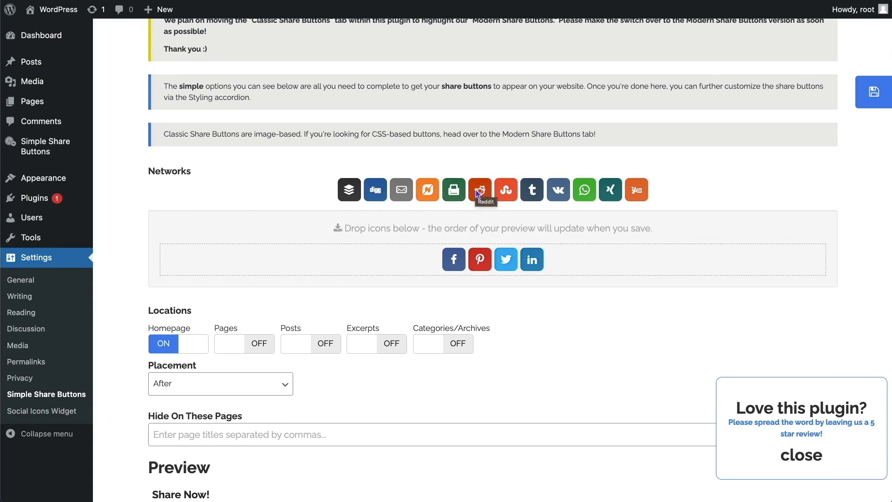
left_click_drag(480, 191, 552, 261)
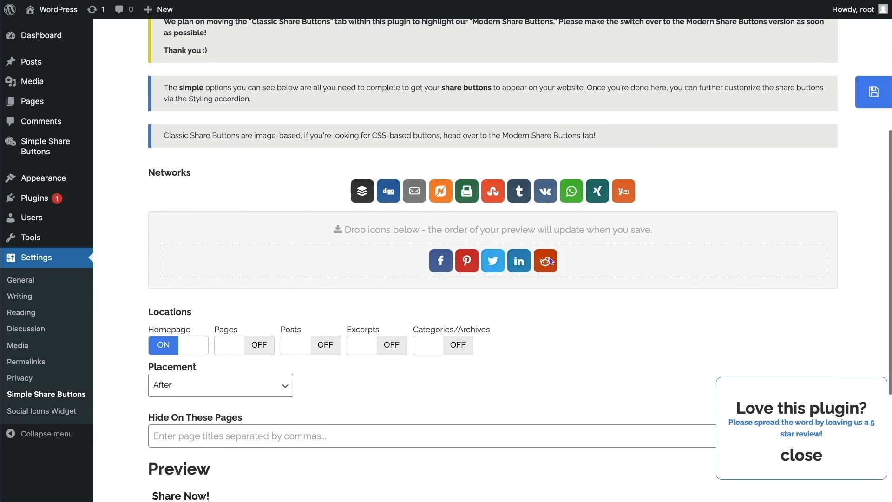
scroll(490, 283, "down", 2)
scroll(355, 329, "down", 2)
scroll(442, 195, "up", 3)
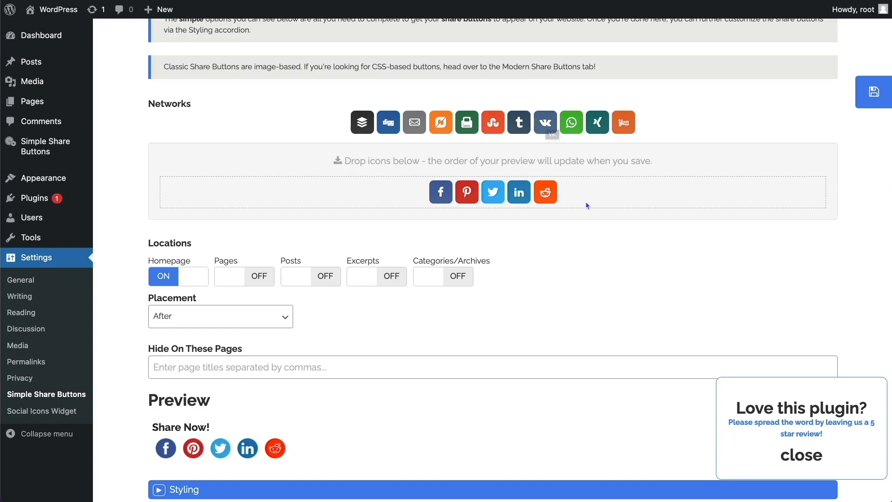
left_click_drag(518, 198, 609, 129)
scroll(340, 280, "down", 1)
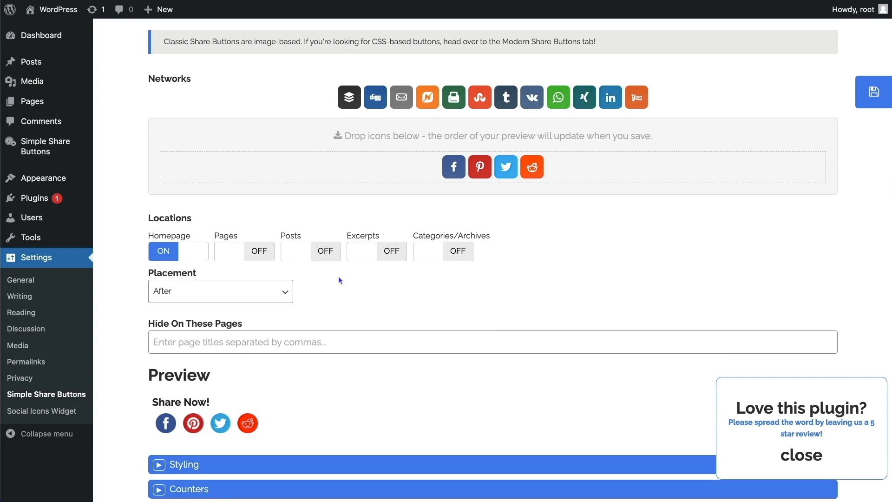
Step: Turn on Share Count for the share buttons and set the counters style to White
scroll(341, 280, "down", 4)
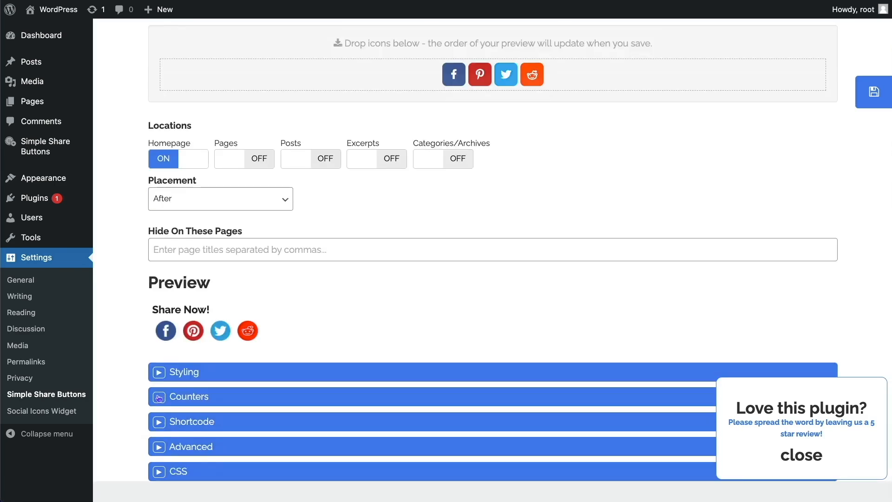
left_click(159, 398)
scroll(159, 399, "down", 3)
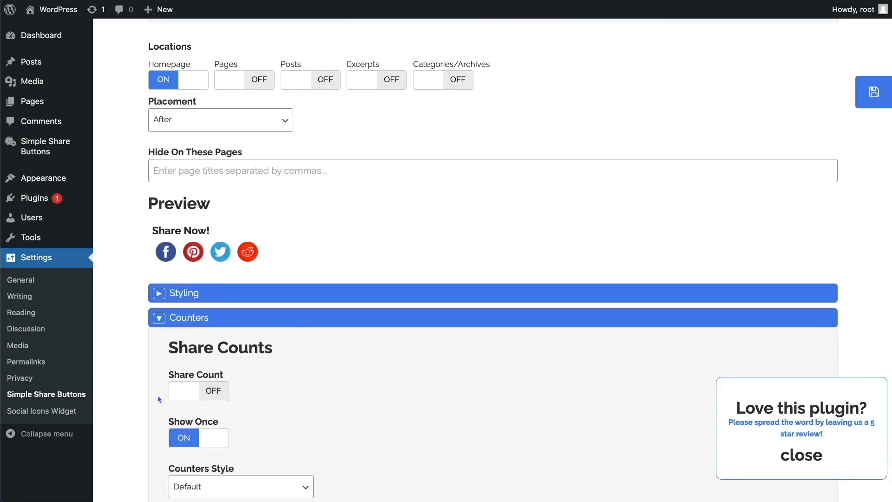
left_click(211, 392)
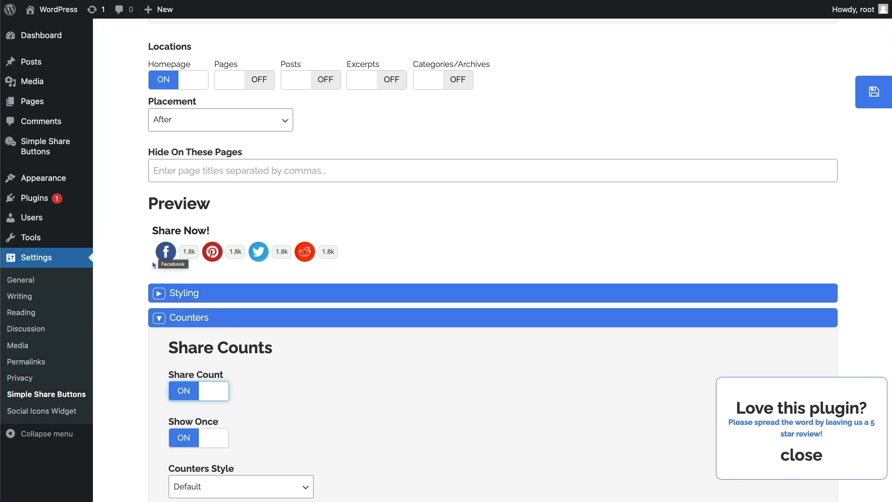
scroll(134, 325, "down", 3)
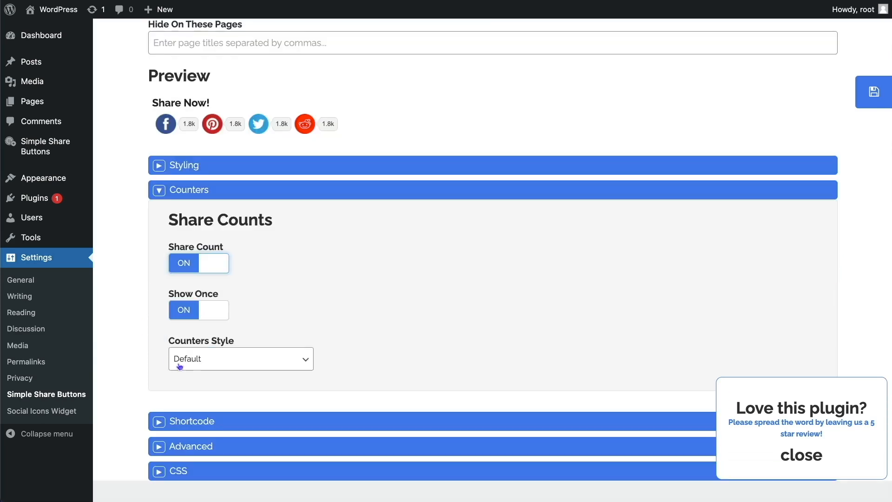
left_click(189, 365)
left_click(201, 374)
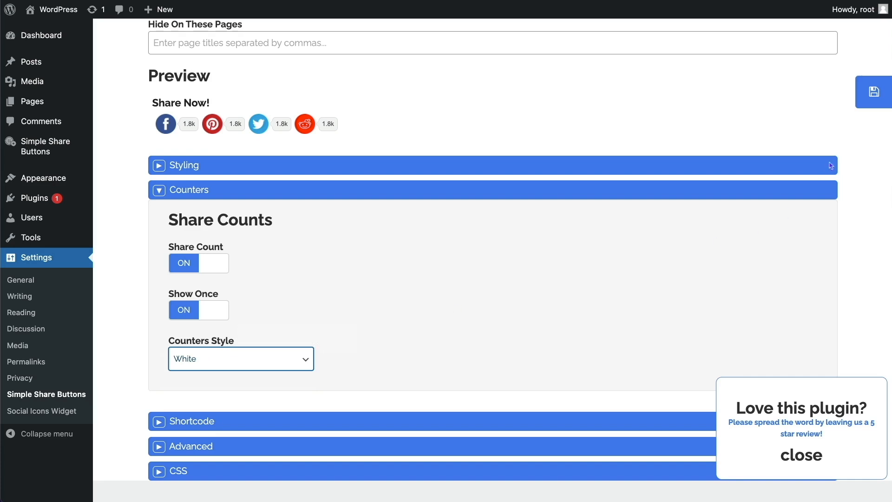
Step: Save the share button settings and check how the buttons appear on the site's post listing
left_click(863, 96)
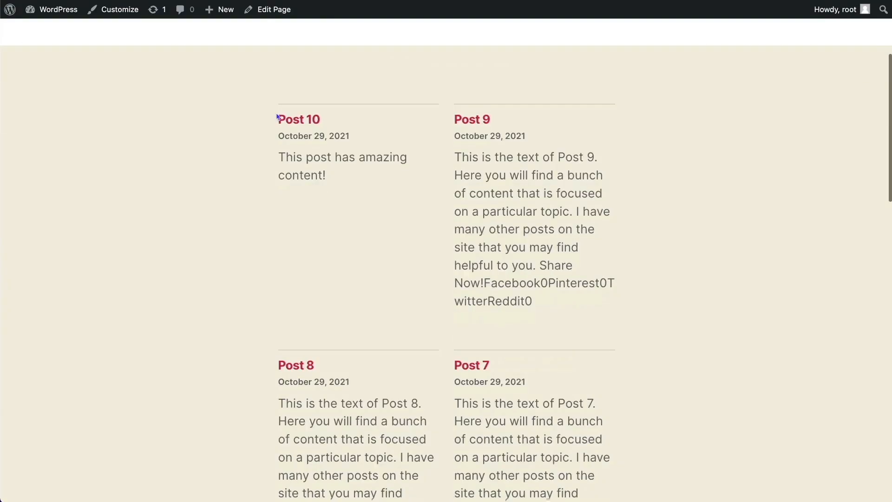
scroll(278, 117, "down", 7)
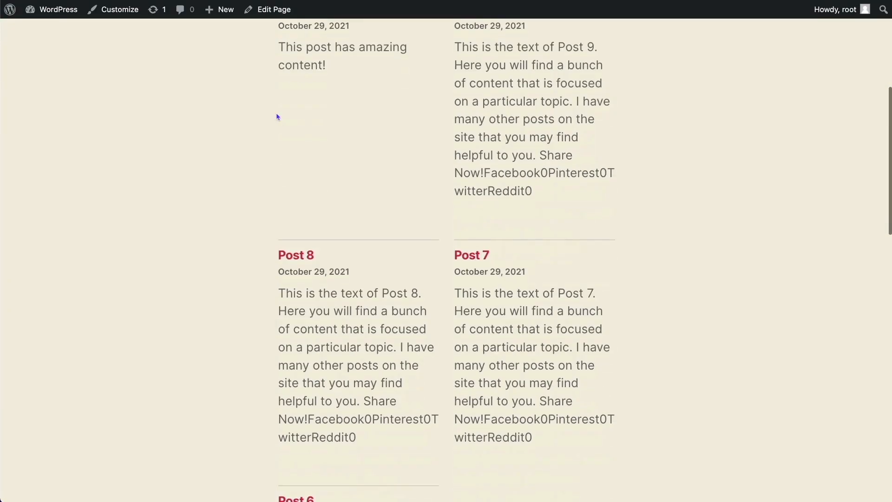
scroll(277, 116, "down", 8)
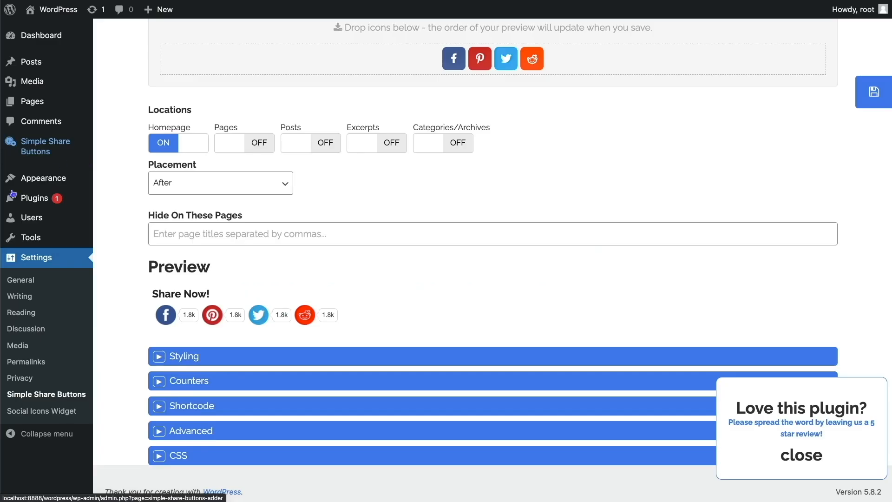
Step: Copy the [ssba-buttons] shortcode from the Classic Share Buttons settings
left_click(159, 407)
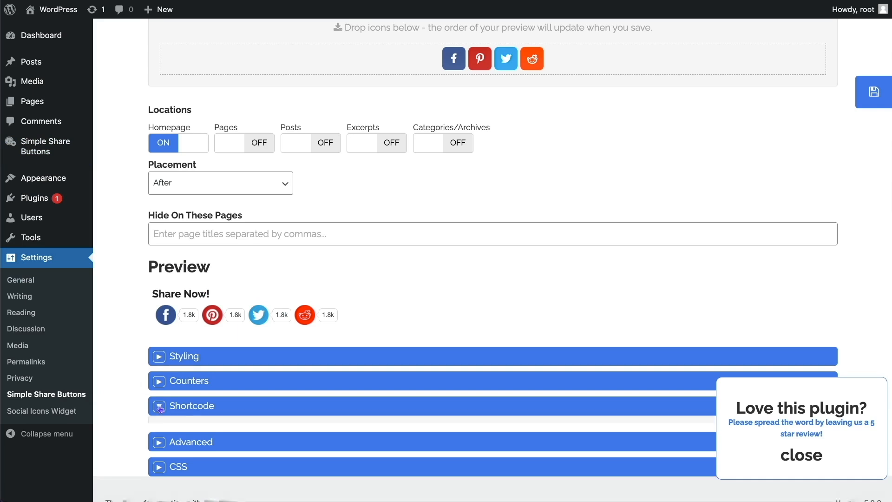
scroll(207, 422, "down", 3)
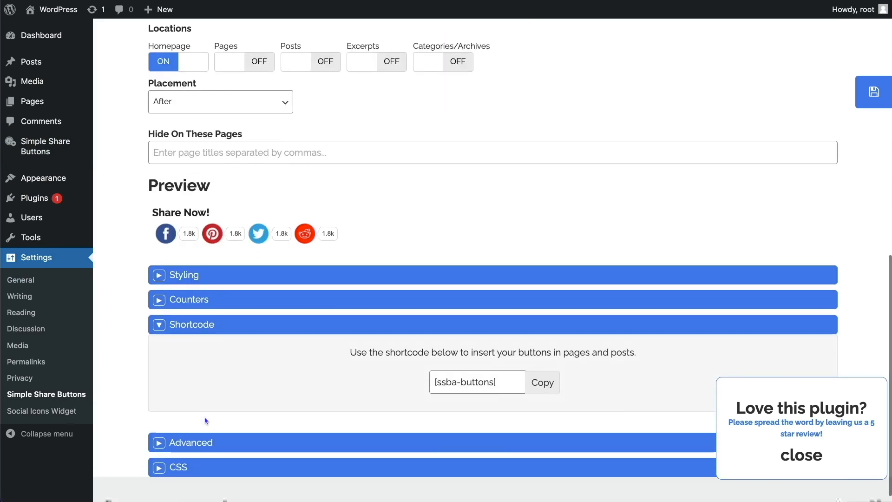
left_click(546, 387)
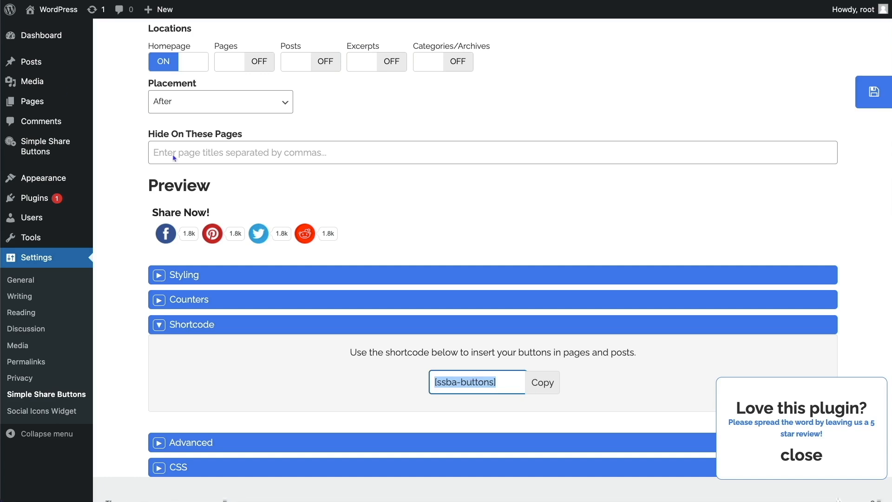
Step: Open the Sample page for editing and paste the [ssba-buttons] shortcode into its content
left_click(24, 105)
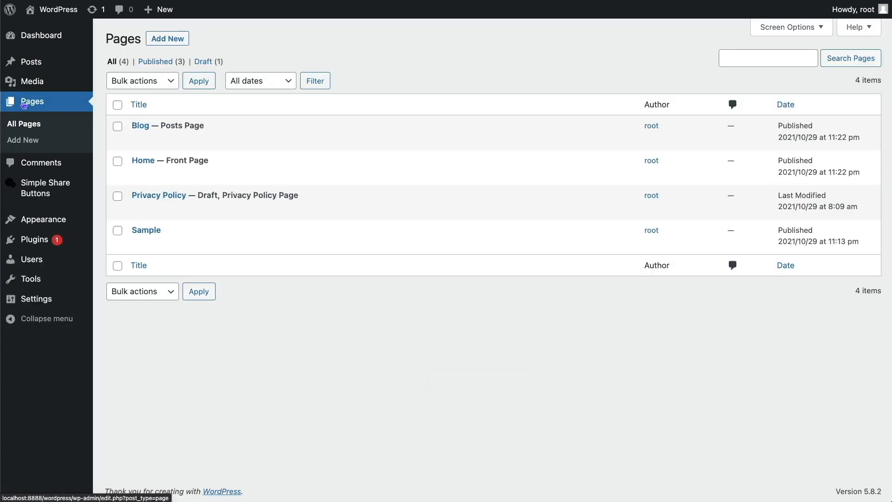
left_click(151, 232)
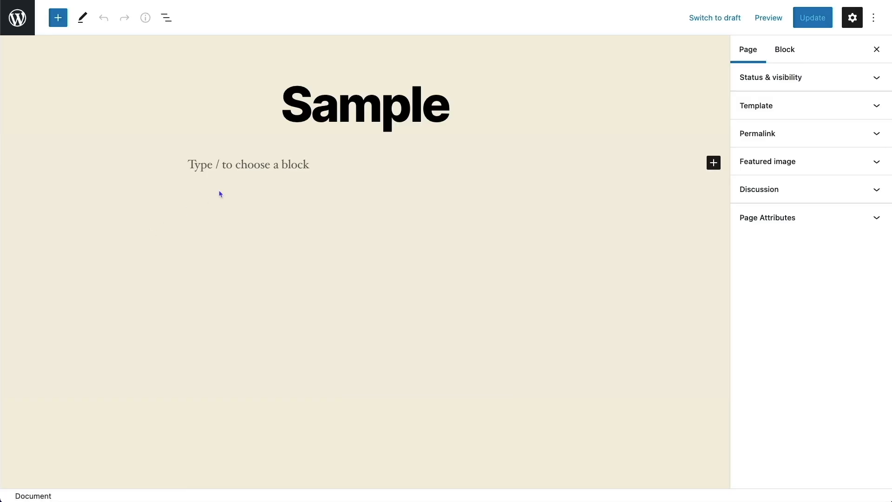
left_click(228, 168)
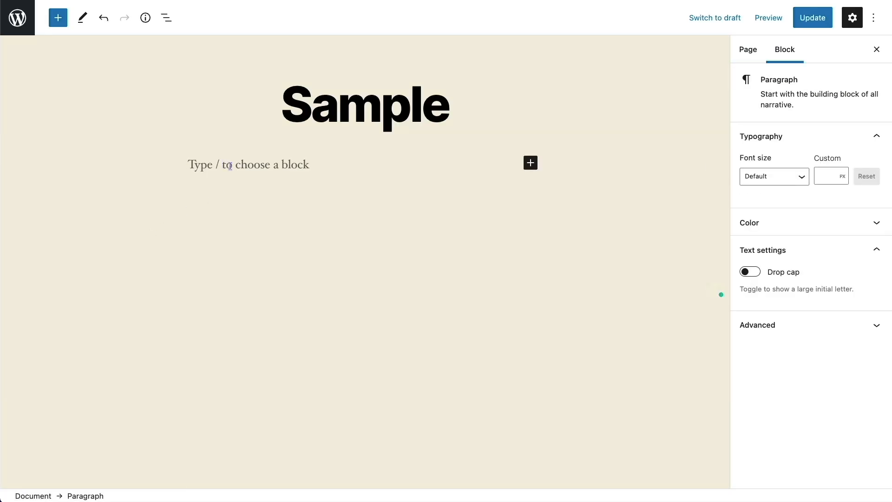
key("ctrl+v")
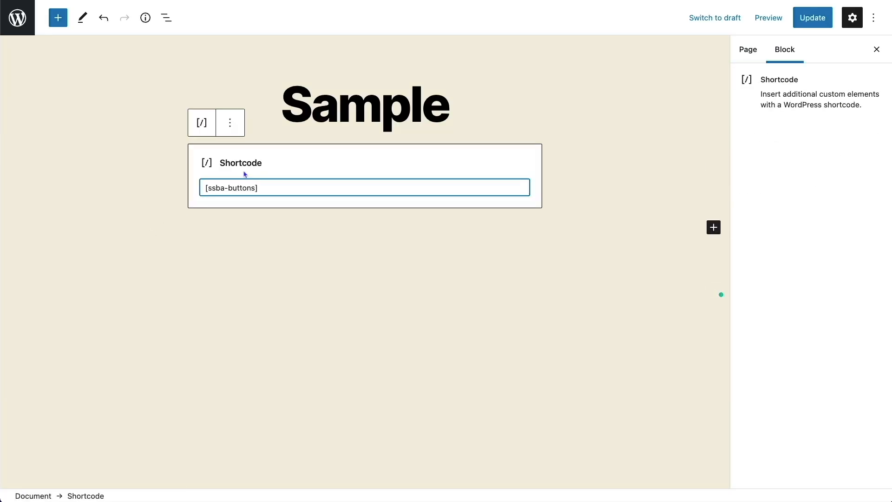
Step: Update the Sample page and preview it in a new tab
left_click(813, 17)
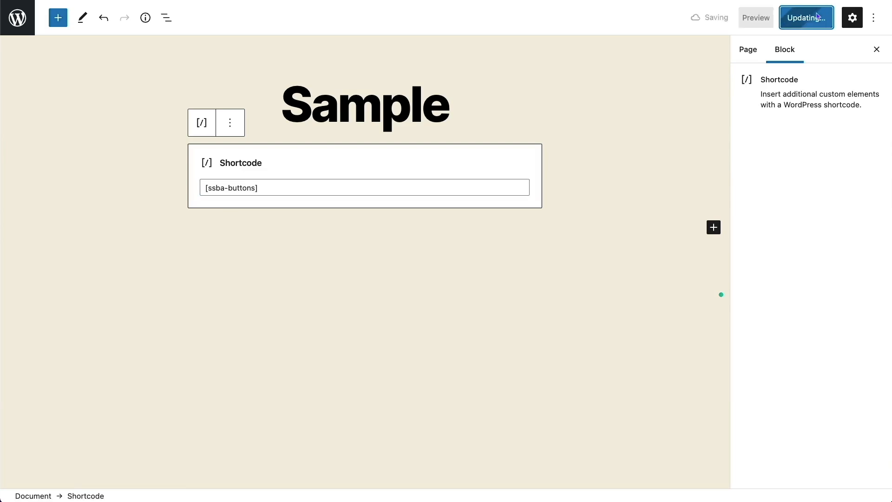
left_click(771, 18)
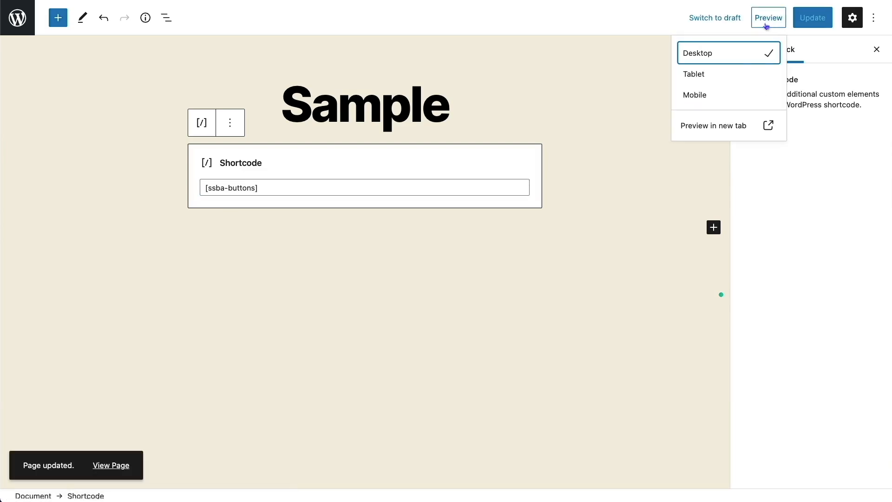
left_click(721, 127)
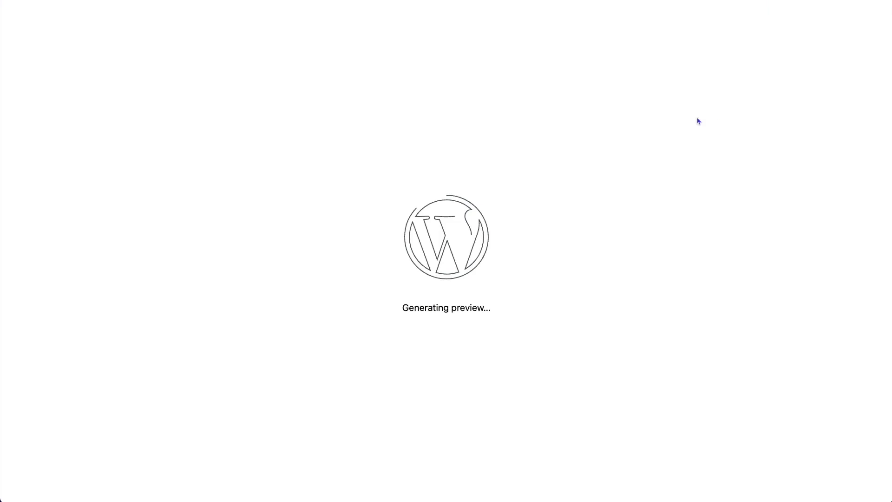
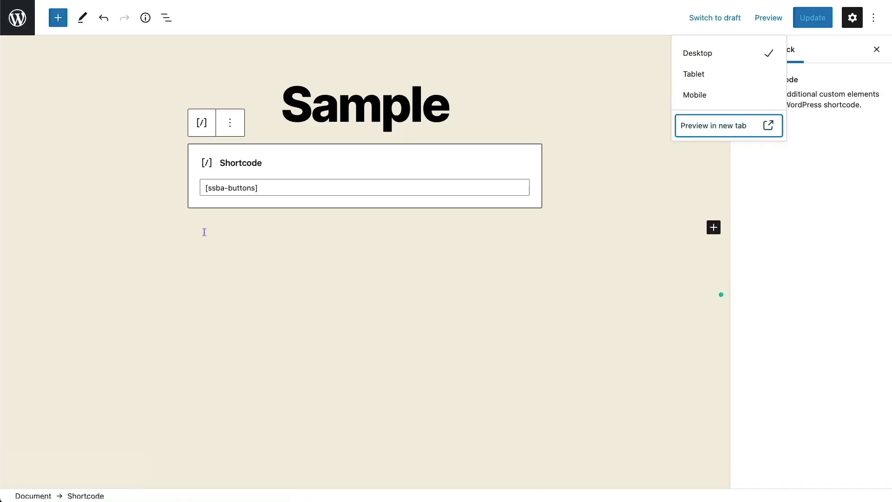
Step: Add a paragraph below the shortcode block reading "Default Text for this sample page"
left_click(203, 229)
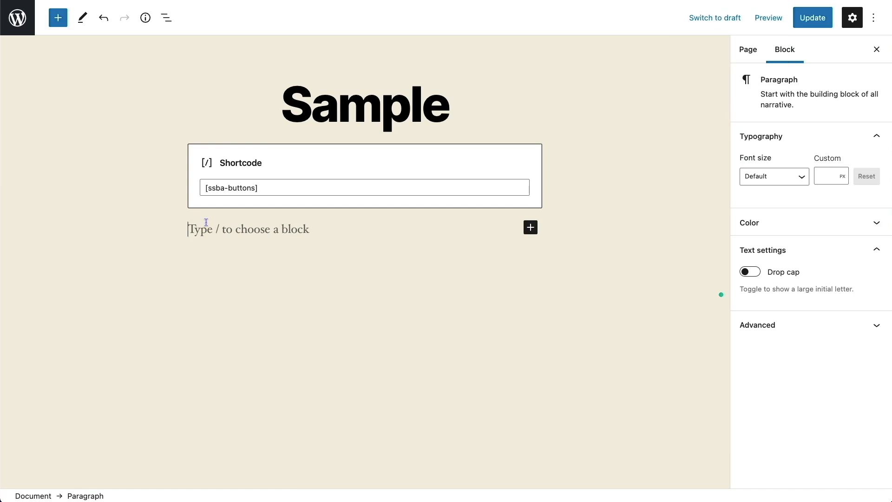
type("Default Text for t")
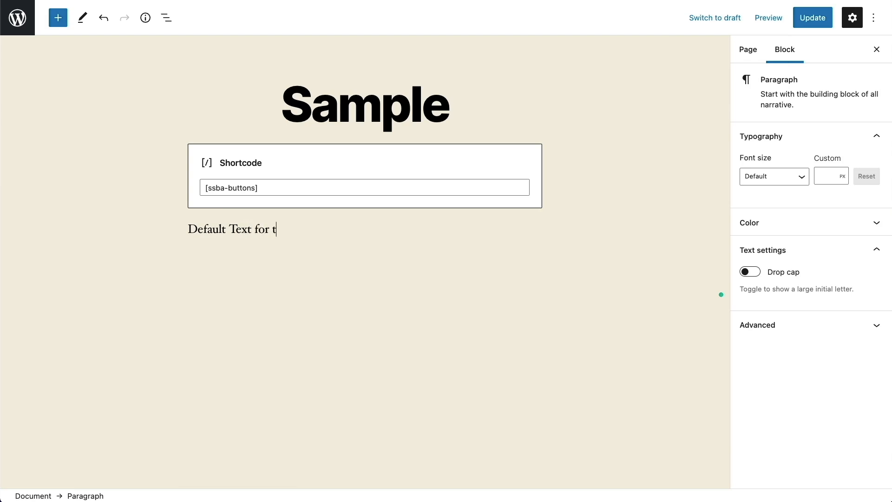
type("his sample pac")
type("e")
Step: Copy the paragraph's text and paste it repeatedly after itself to fill several lines
left_click_drag(360, 228, 163, 225)
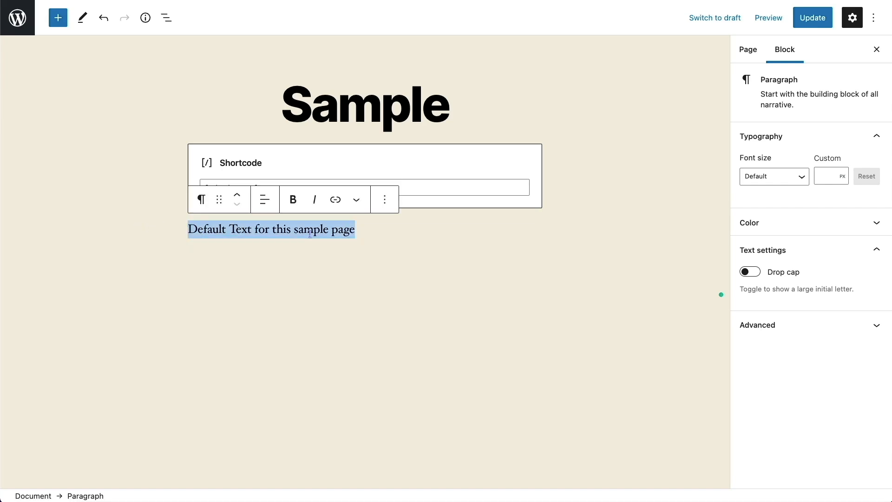
left_click(363, 227)
key("ctrl+v")
key("ctrl+v")
key("ctrl+v")
key("ctrl+v")
key("ctrl+v")
key("ctrl+v")
key("ctrl+v")
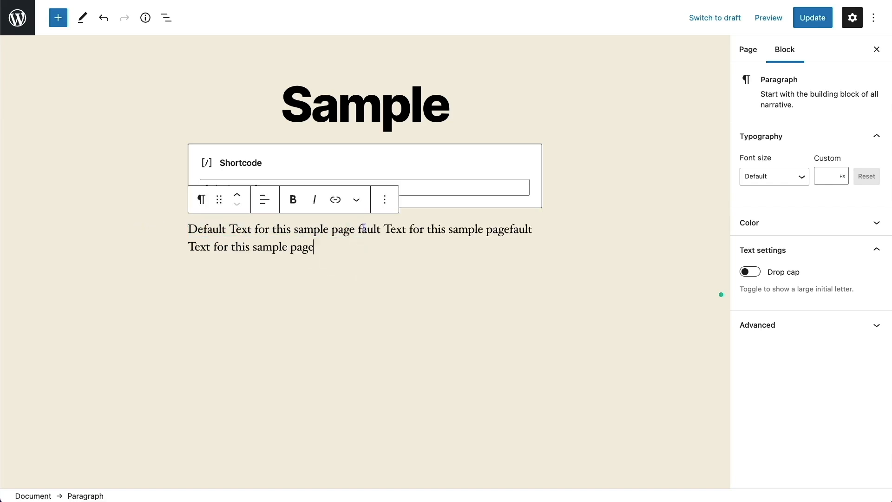
key("ctrl+v")
key("ctrl+v")
key("ctrl+v")
key("ctrl+v")
key("ctrl+v")
key("ctrl+v")
key("ctrl+v")
key("ctrl+v")
key("ctrl+v")
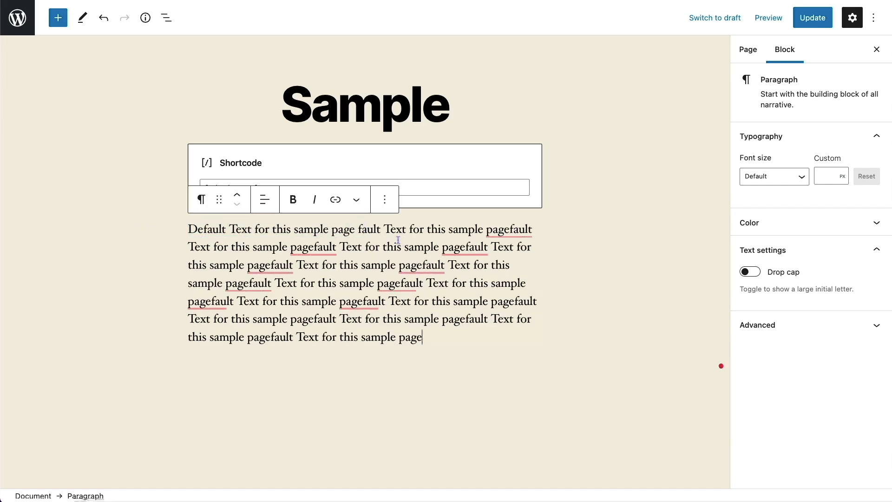
Step: Update the Sample page, check the share buttons against the text in a new-tab preview, and return to the editor
left_click(811, 20)
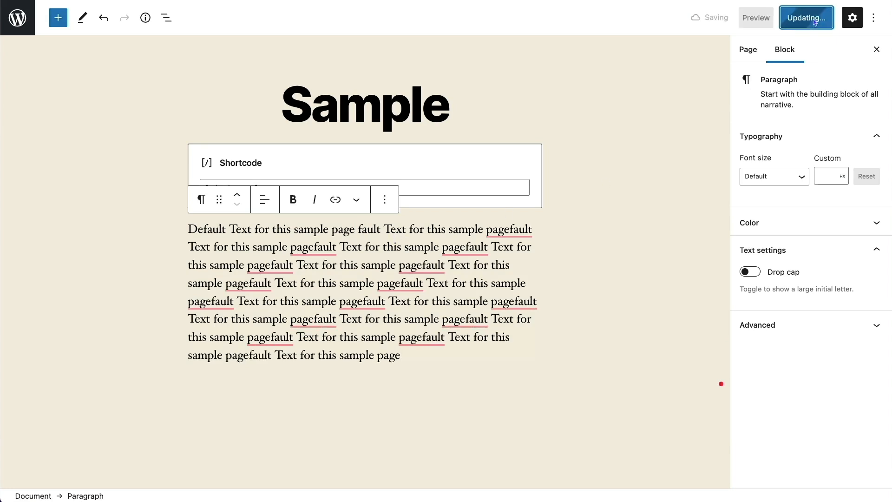
left_click(762, 17)
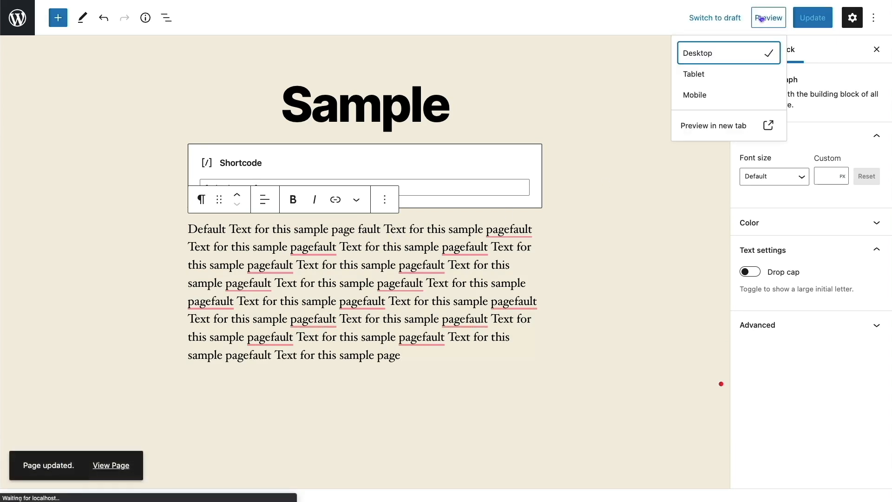
left_click(730, 124)
scroll(441, 205, "down", 3)
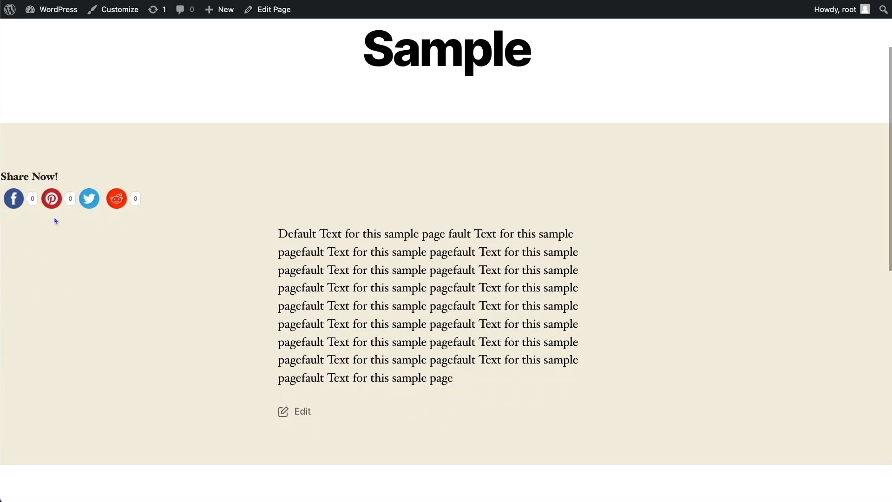
key("super+w")
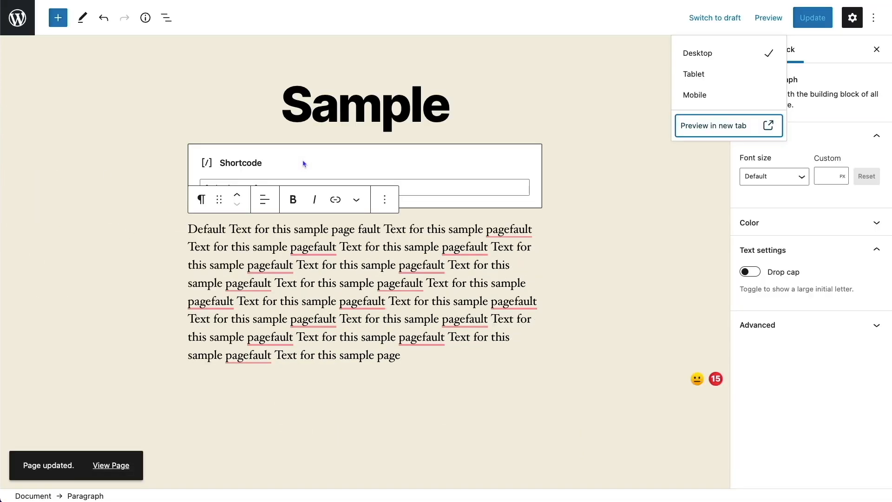
Step: Move the paragraph above the shortcode block, update the page and preview it in a new tab
left_click(237, 195)
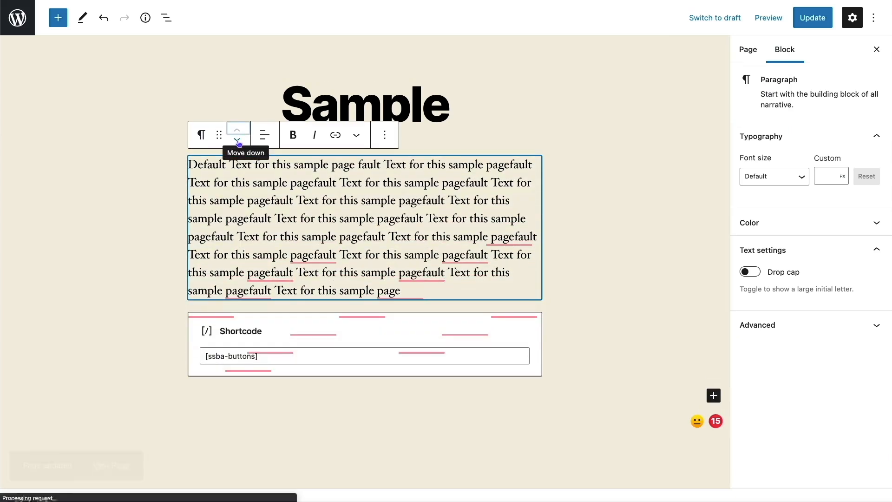
left_click(813, 18)
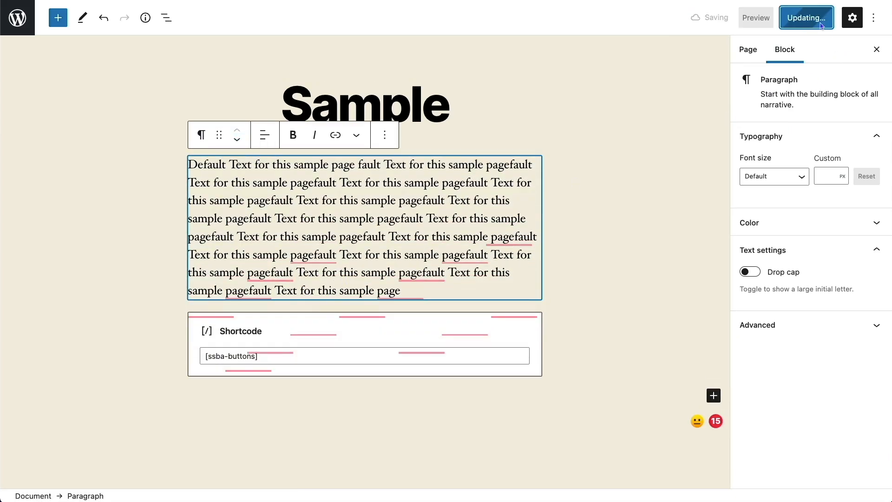
left_click(762, 19)
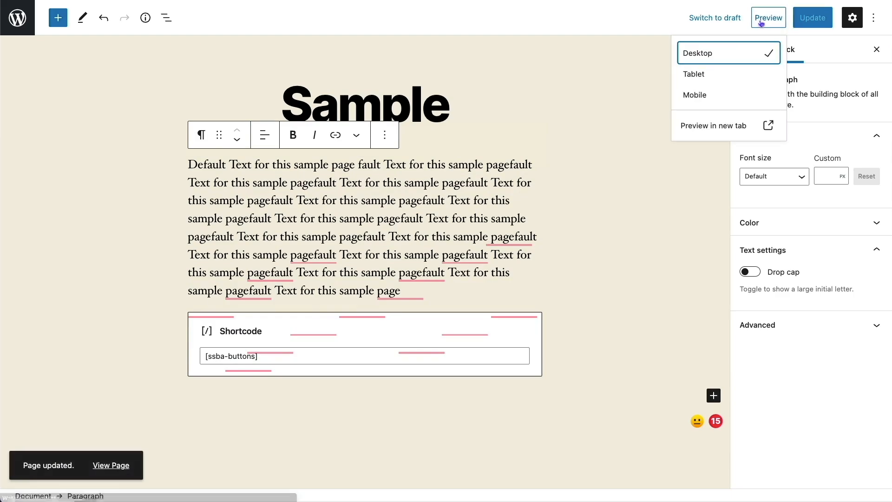
left_click(715, 130)
scroll(311, 232, "down", 5)
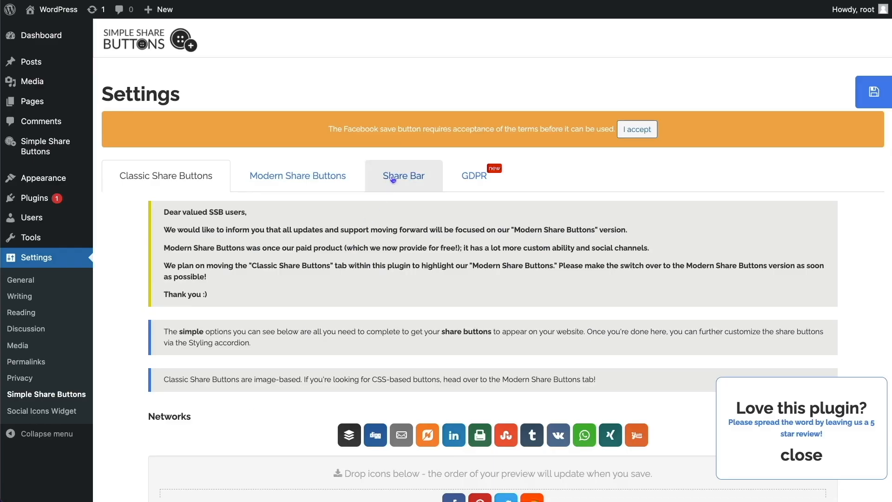
Step: Turn on the Share Bar in the Simple Share Buttons settings
left_click(393, 184)
left_click(200, 231)
scroll(270, 235, "down", 1)
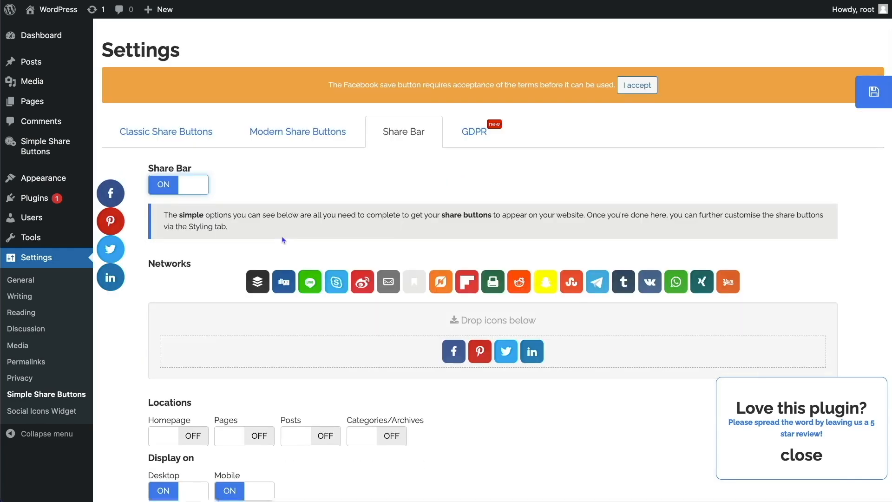
scroll(284, 240, "down", 2)
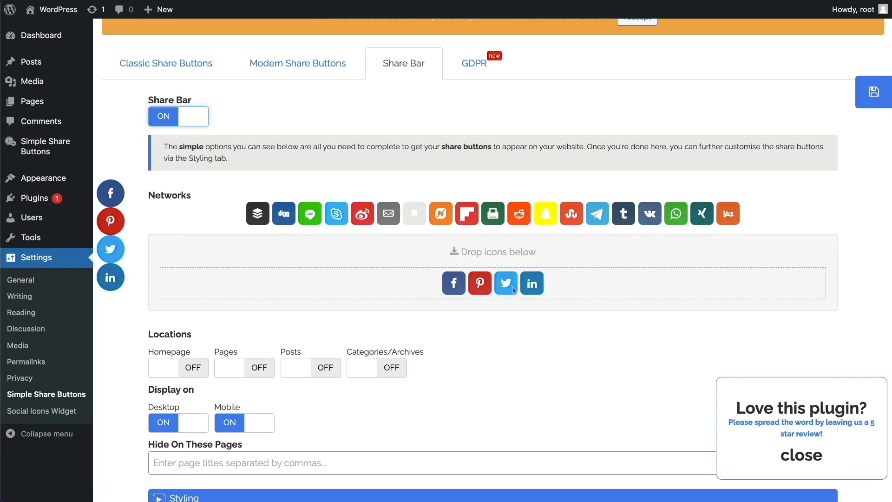
Step: Enable the Share Bar on the Homepage location and save the settings
scroll(418, 292, "down", 3)
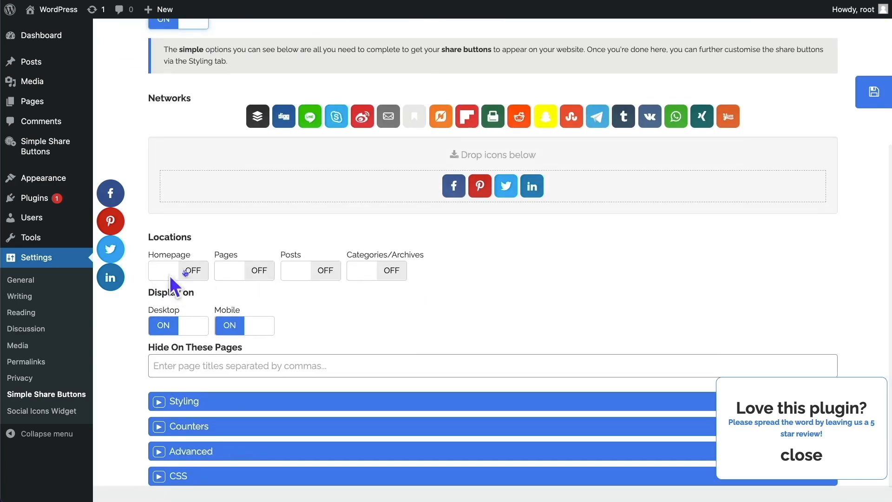
left_click(191, 272)
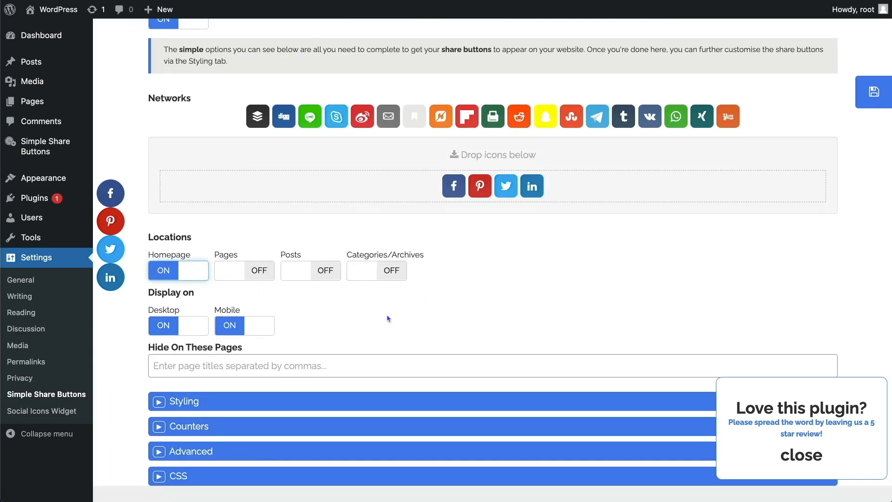
scroll(389, 319, "down", 1)
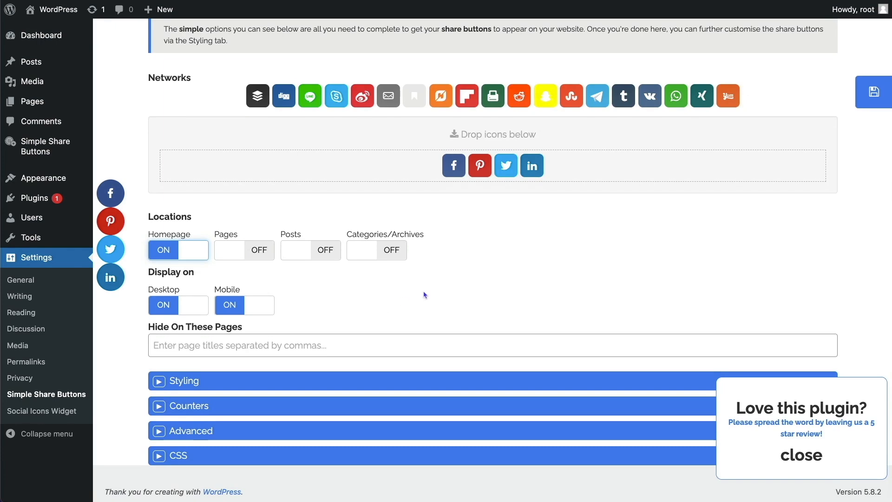
left_click(874, 92)
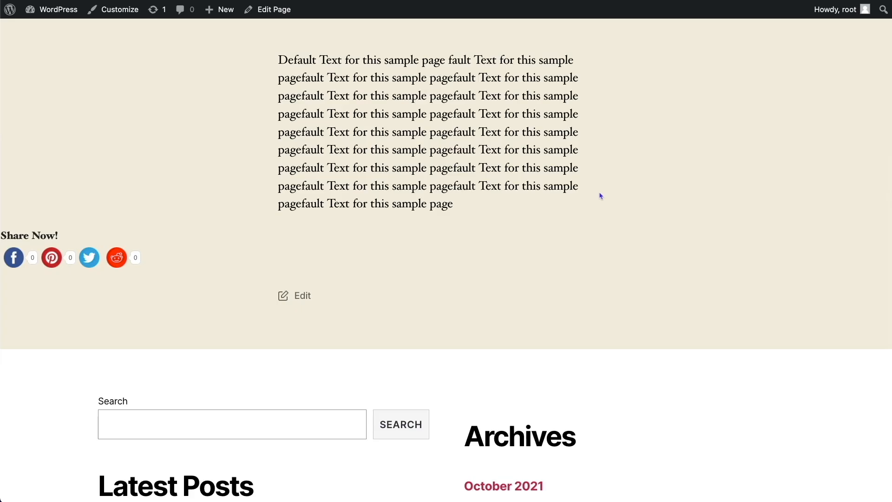
Step: Open the site's Home page and examine the Share Bar and the "Share Now!" buttons below the posts
scroll(599, 197, "up", 5)
left_click(741, 55)
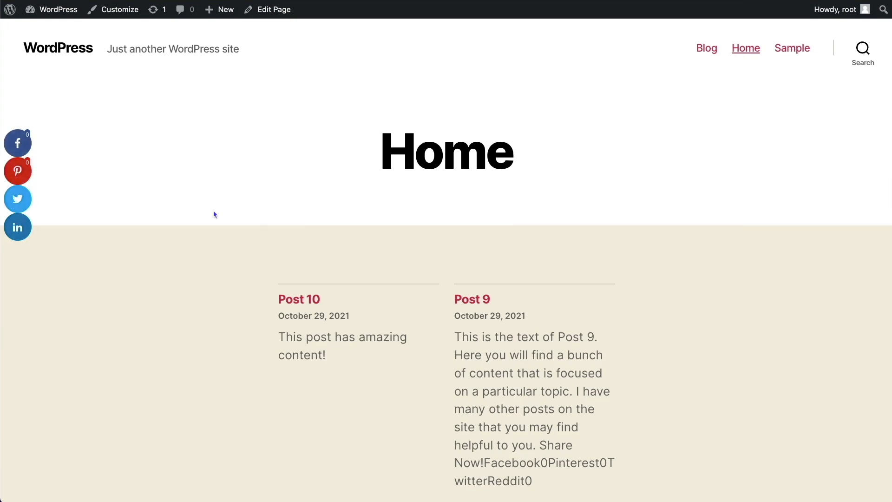
scroll(215, 214, "down", 15)
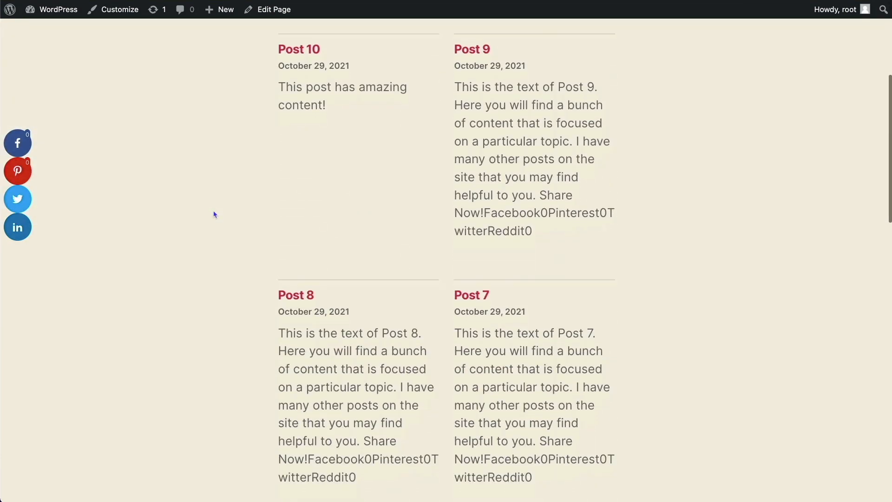
scroll(215, 215, "down", 1)
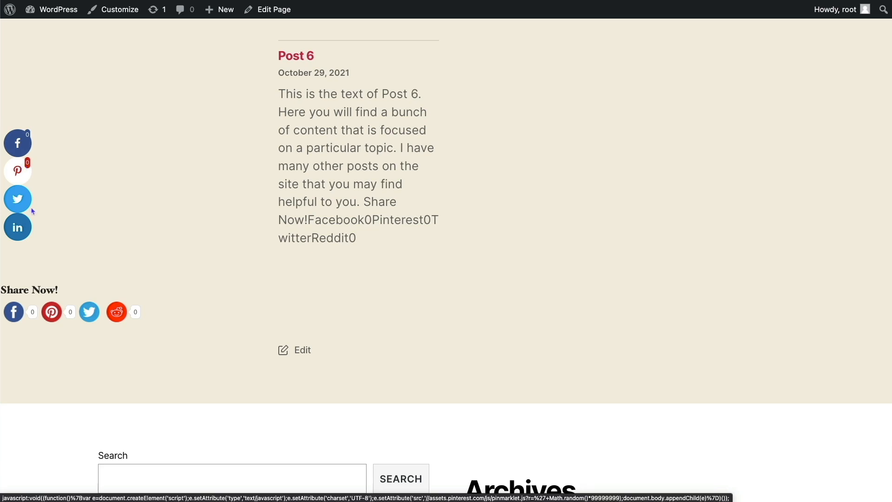
left_click_drag(4, 290, 58, 289)
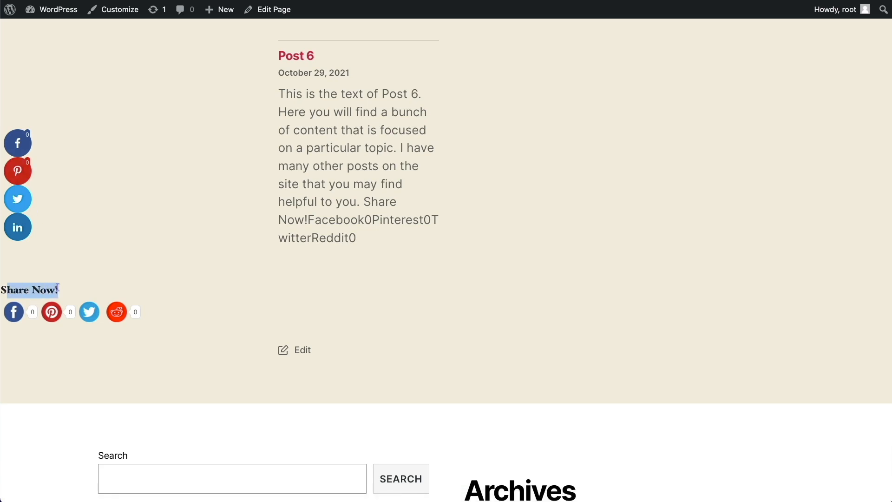
left_click(51, 289)
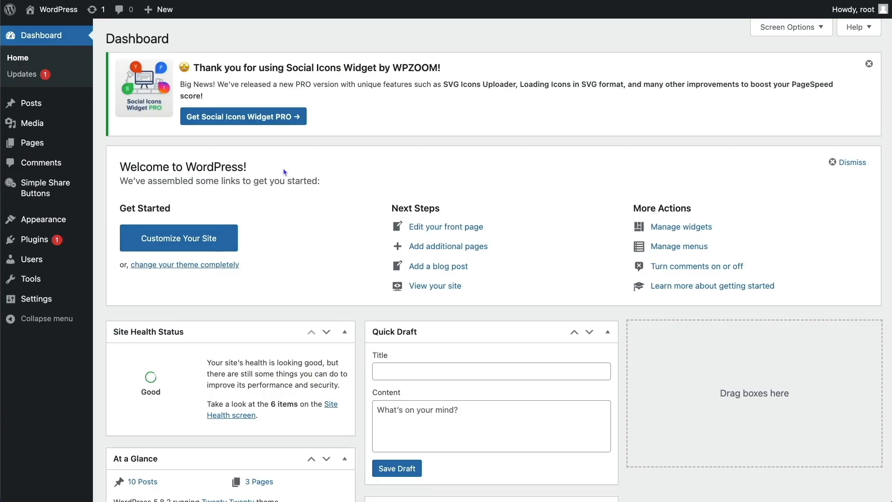